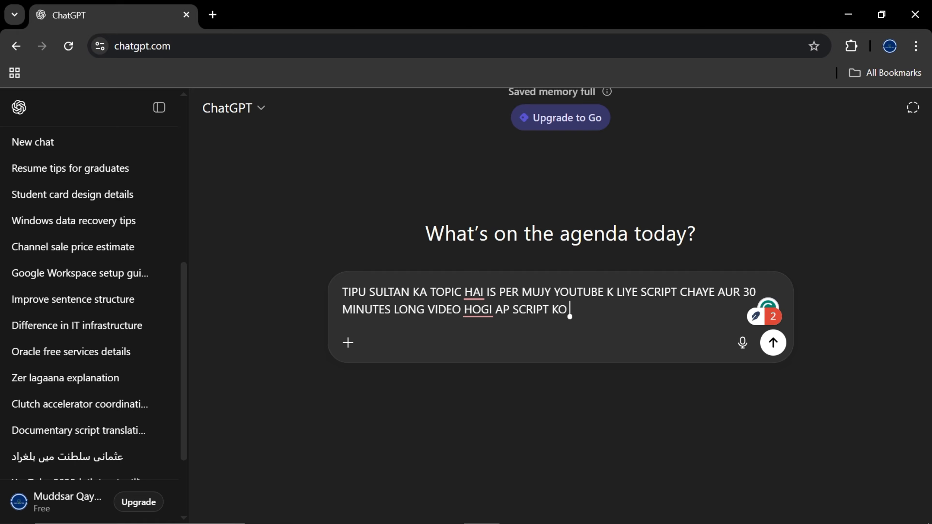
- Complete the prompt with "10 PARTS MEIN DIVIDE KR DO AUR ABI MUJY JUST PART 1 K LIYE SCRIPT LIKH KR DO"
{"action": "type", "text": "10 PARTS"}
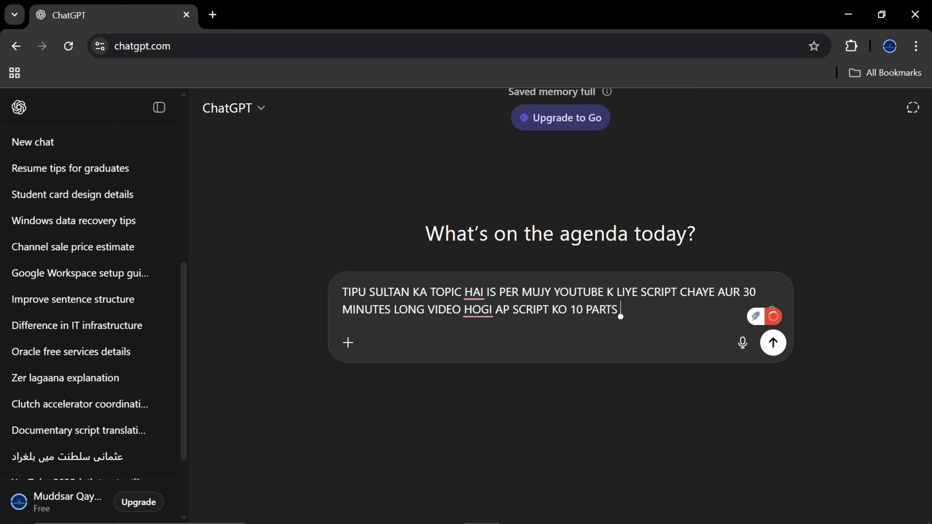
{"action": "type", "text": " MEIN DIVIDE KRO"}
{"action": "key", "text": "BackSpace"}
{"action": "type", "text": "DO"}
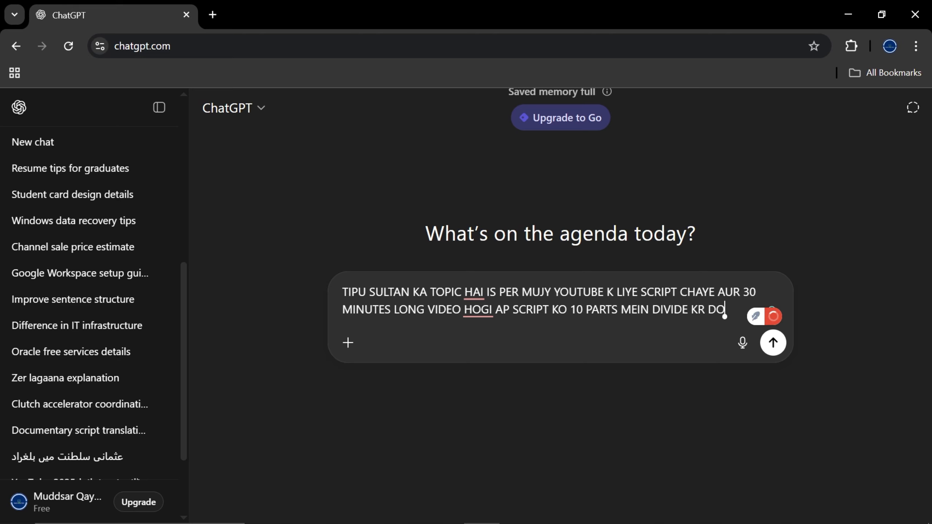
{"action": "type", "text": " AUR ABI"}
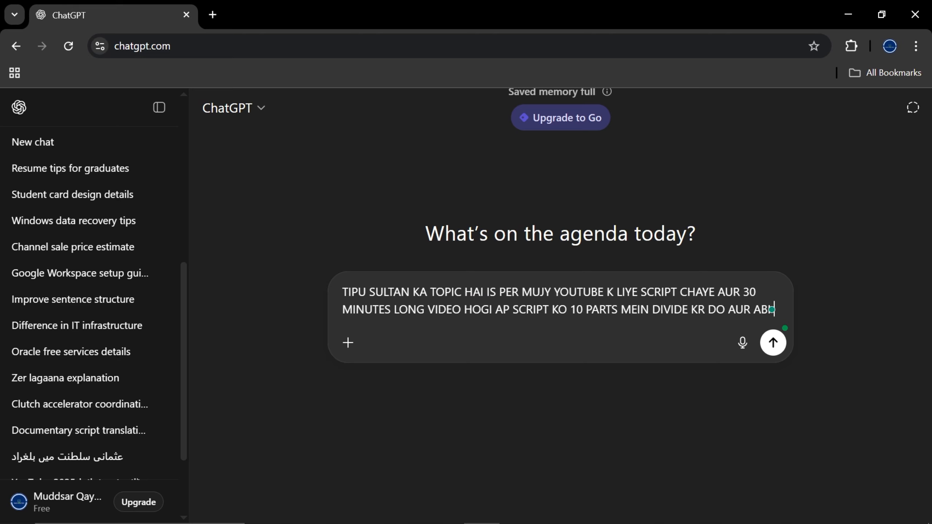
{"action": "type", "text": " MUJY JUST"}
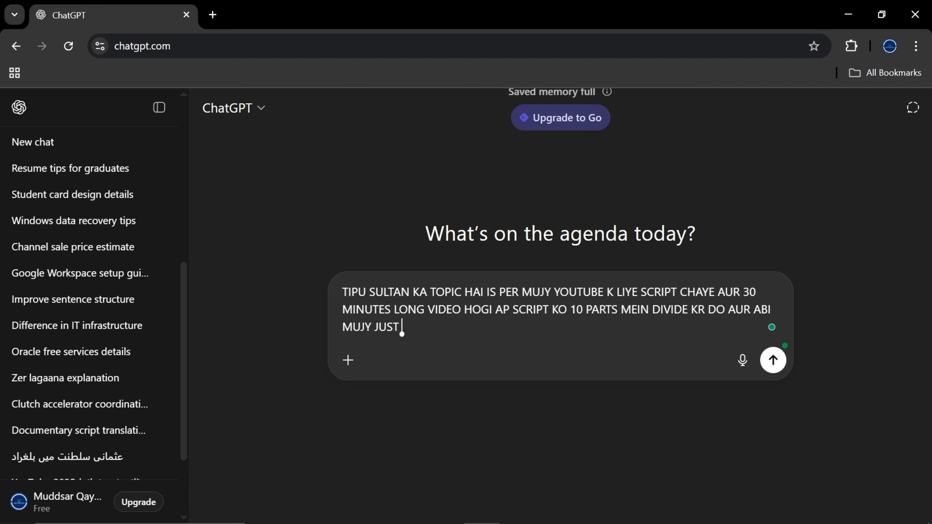
{"action": "type", "text": " PART 1 K LIYE SCRIPT LIKH"}
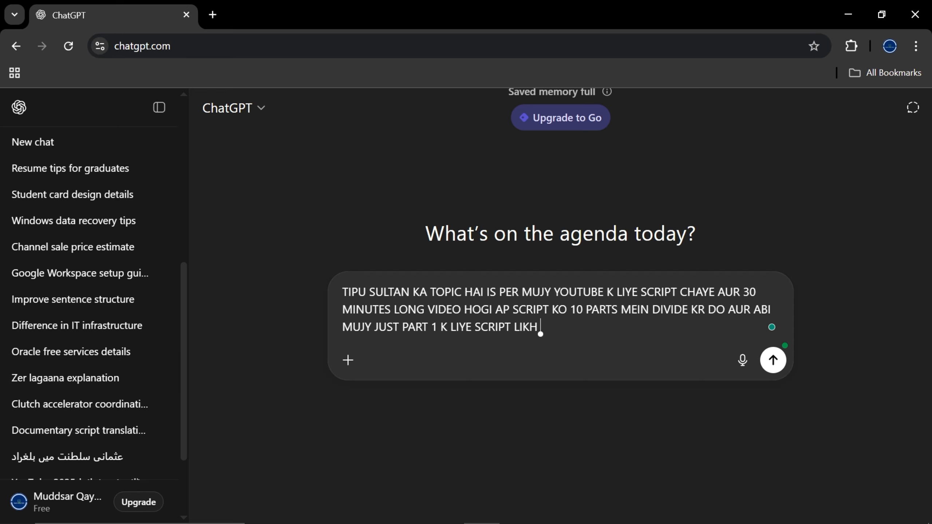
{"action": "type", "text": " KR DO"}
- Check the full wording of the Tipu Sultan script prompt and submit it
{"action": "left_click_drag", "start_coordinate": [576, 327], "coordinate": [342, 283]}
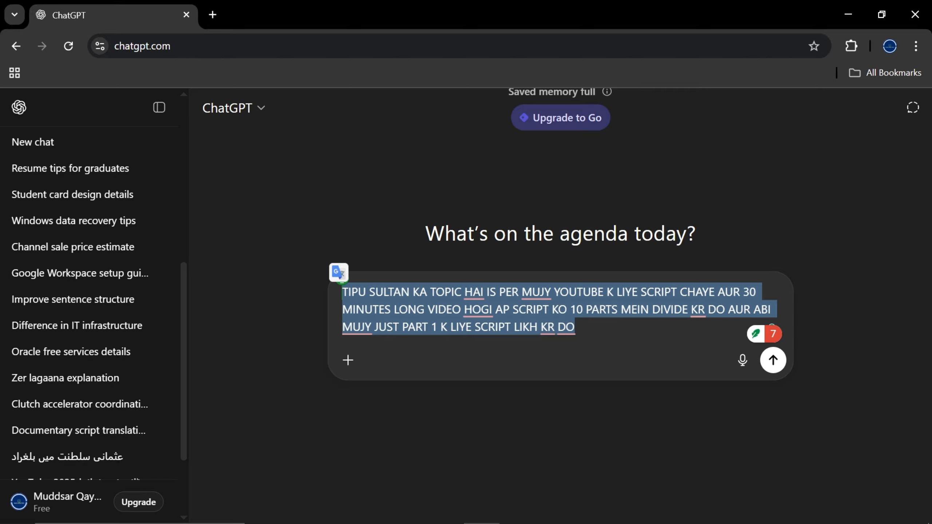
{"action": "left_click", "coordinate": [574, 334]}
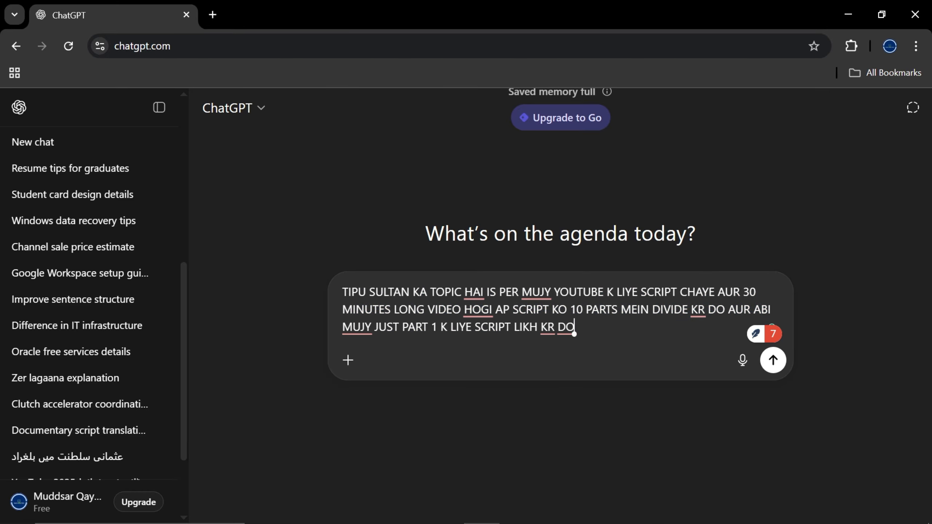
{"action": "left_click_drag", "start_coordinate": [574, 334], "coordinate": [323, 297]}
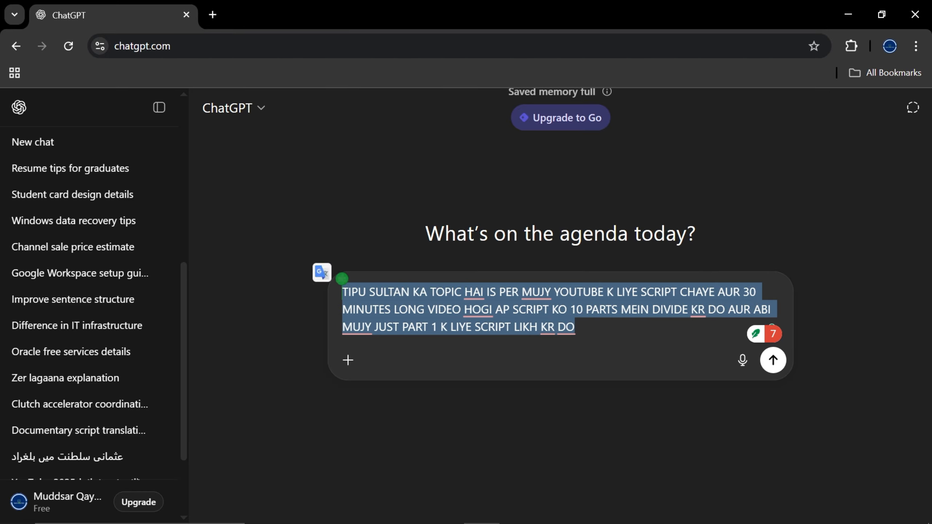
{"action": "left_click", "coordinate": [398, 312]}
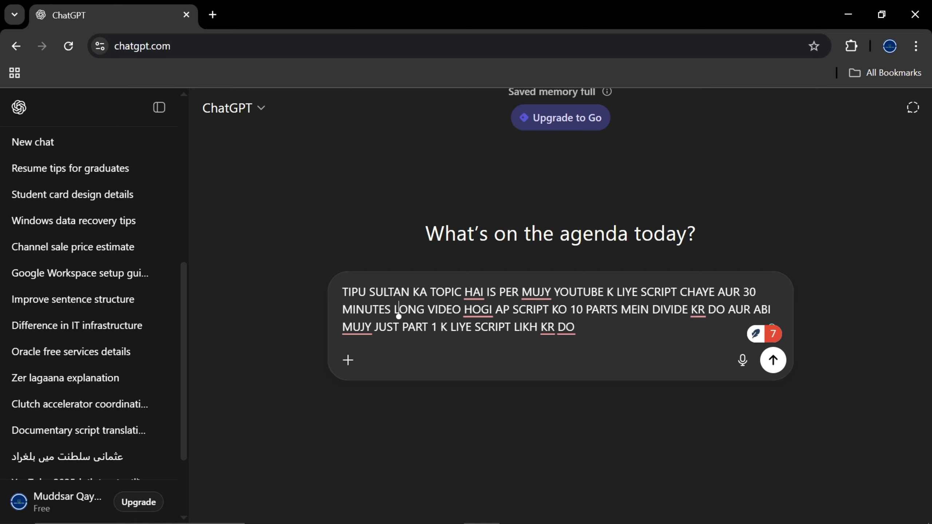
{"action": "left_click", "coordinate": [773, 360]}
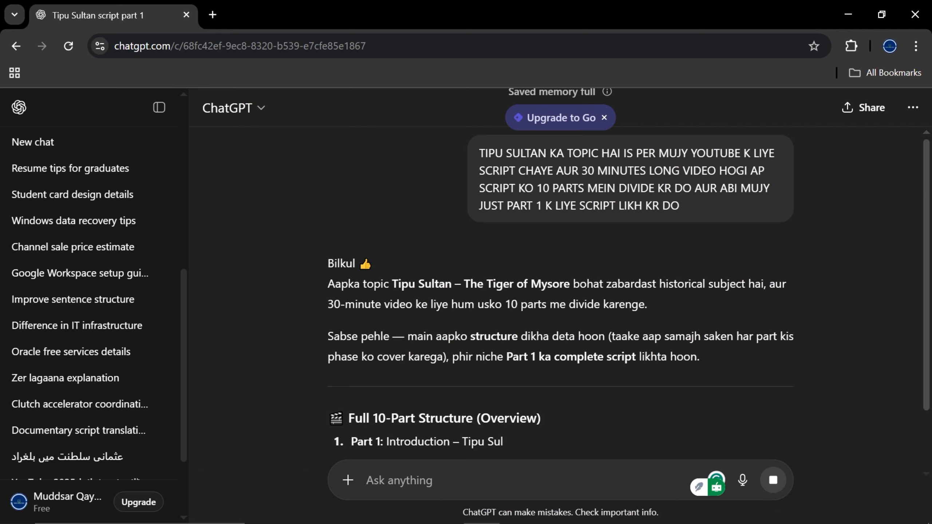
- Review the generated reply, covering the 10-part structure overview and the Part 1 voiceover script through its ending
{"action": "scroll", "coordinate": [272, 341], "scroll_direction": "down", "scroll_amount": 8}
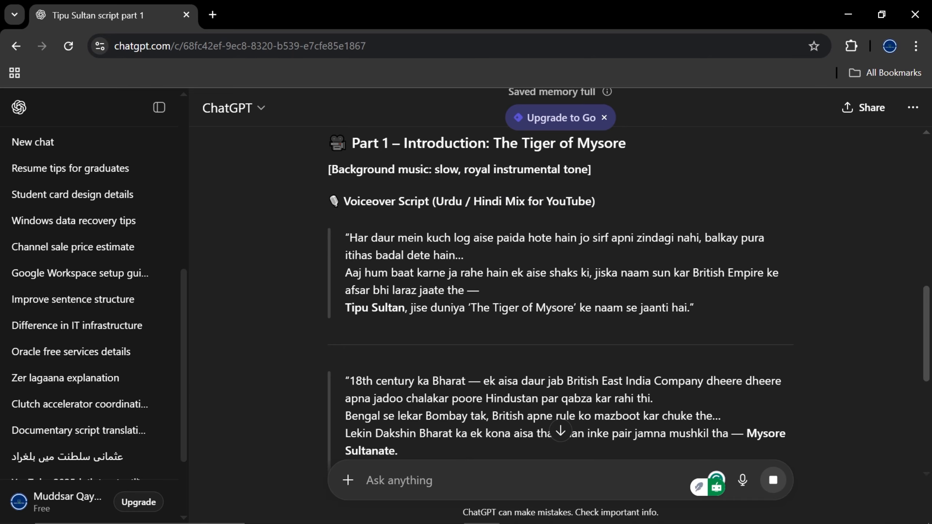
{"action": "left_click_drag", "start_coordinate": [345, 238], "coordinate": [479, 286]}
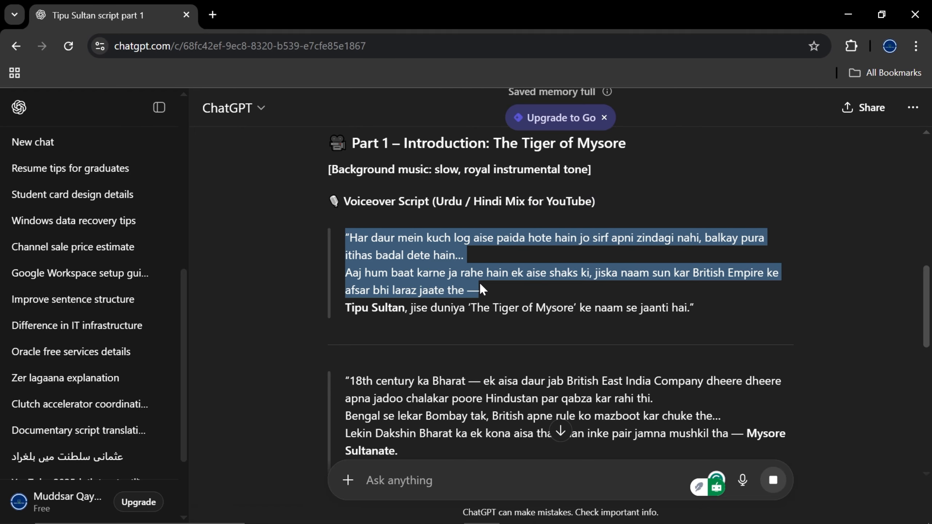
{"action": "left_click_drag", "start_coordinate": [671, 294], "coordinate": [694, 308]}
{"action": "scroll", "coordinate": [694, 309], "scroll_direction": "up", "scroll_amount": 9}
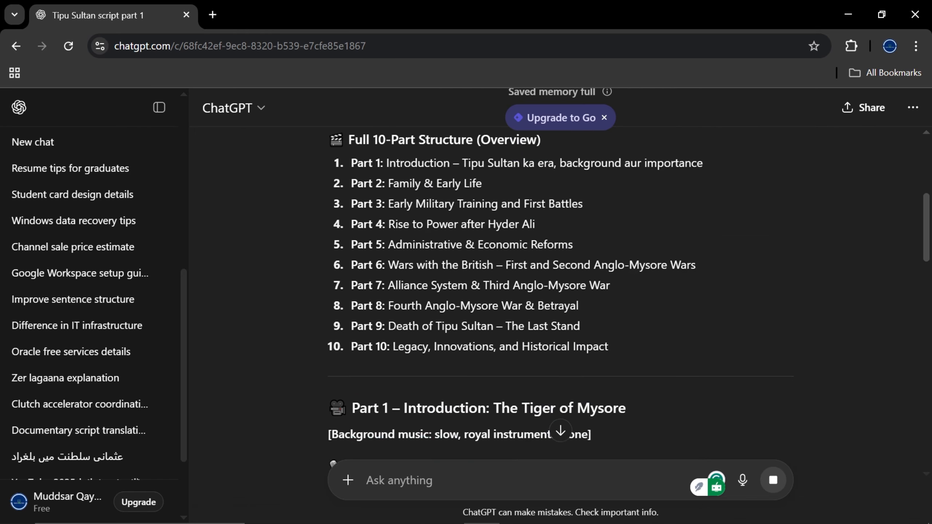
{"action": "scroll", "coordinate": [560, 293], "scroll_direction": "up", "scroll_amount": 4}
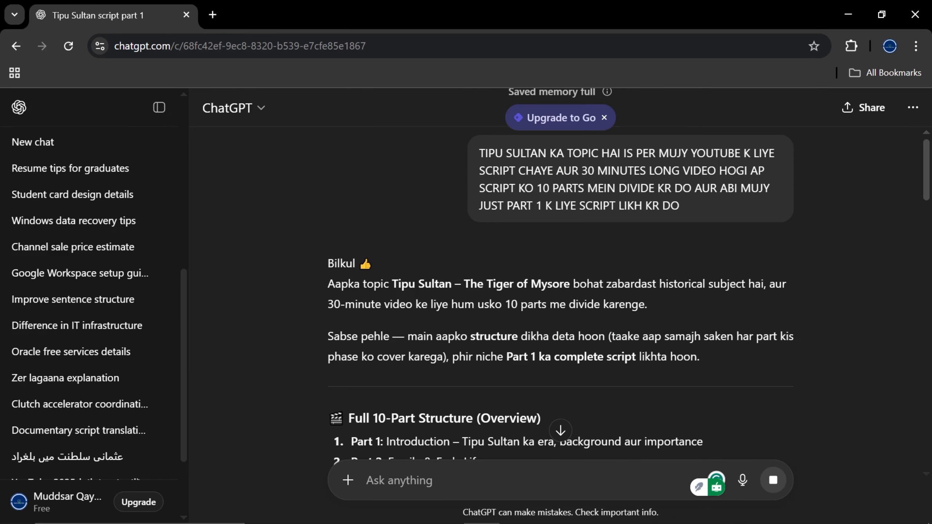
{"action": "scroll", "coordinate": [708, 211], "scroll_direction": "down", "scroll_amount": 20}
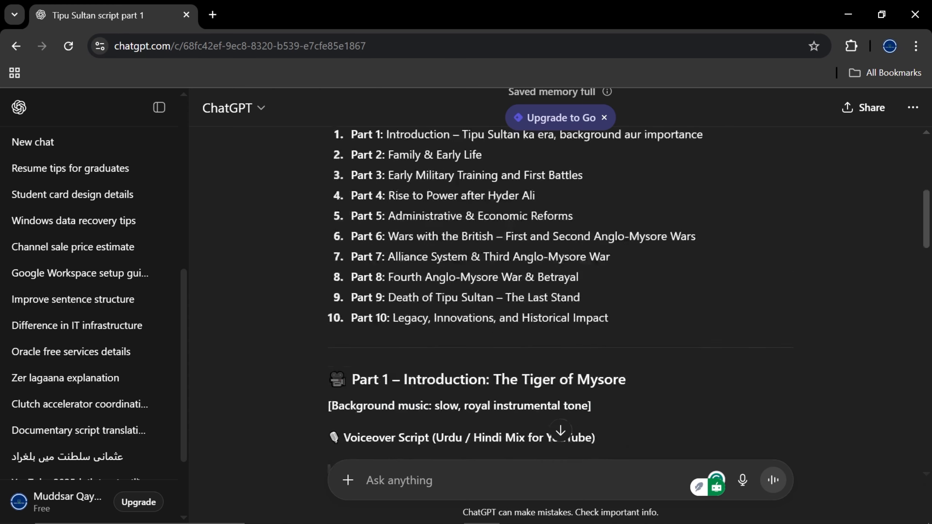
{"action": "scroll", "coordinate": [560, 294], "scroll_direction": "up", "scroll_amount": 20}
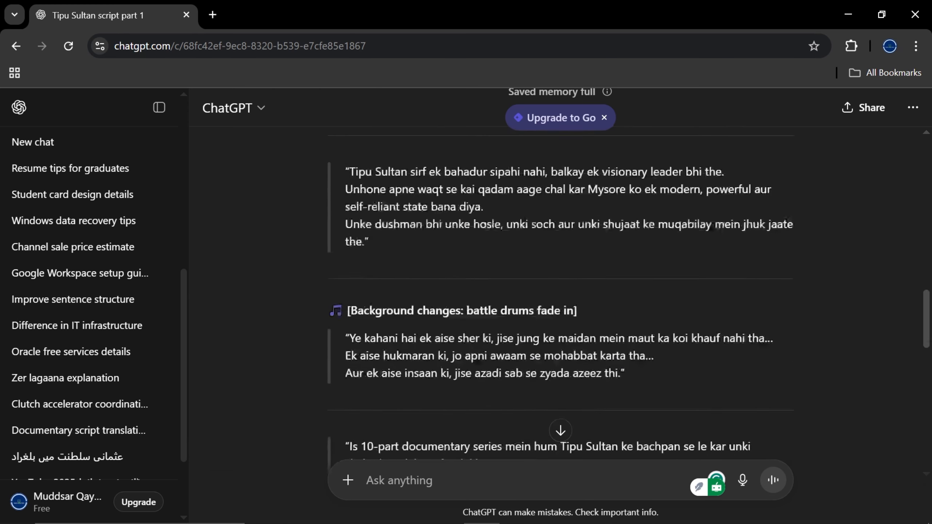
{"action": "triple_click", "coordinate": [551, 227]}
{"action": "scroll", "coordinate": [560, 294], "scroll_direction": "up", "scroll_amount": 5}
{"action": "scroll", "coordinate": [561, 294], "scroll_direction": "down", "scroll_amount": 5}
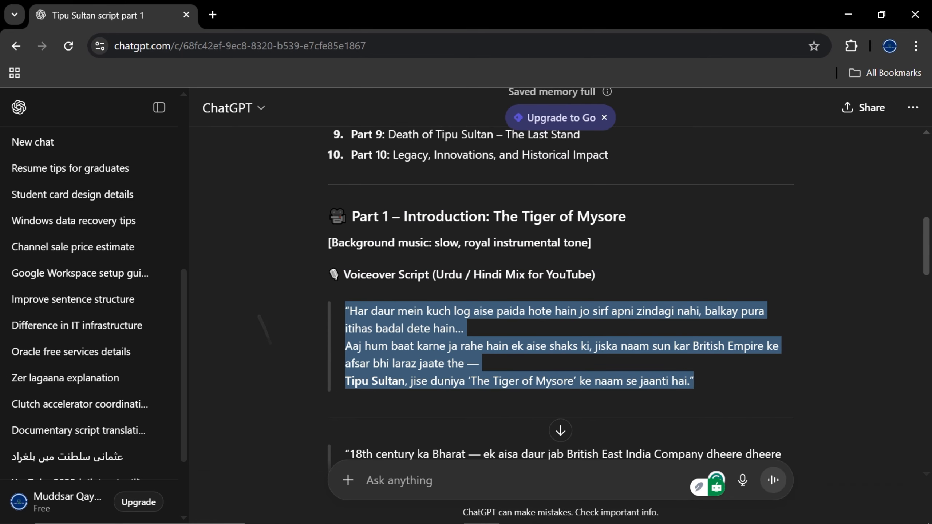
{"action": "scroll", "coordinate": [295, 257], "scroll_direction": "down", "scroll_amount": 8}
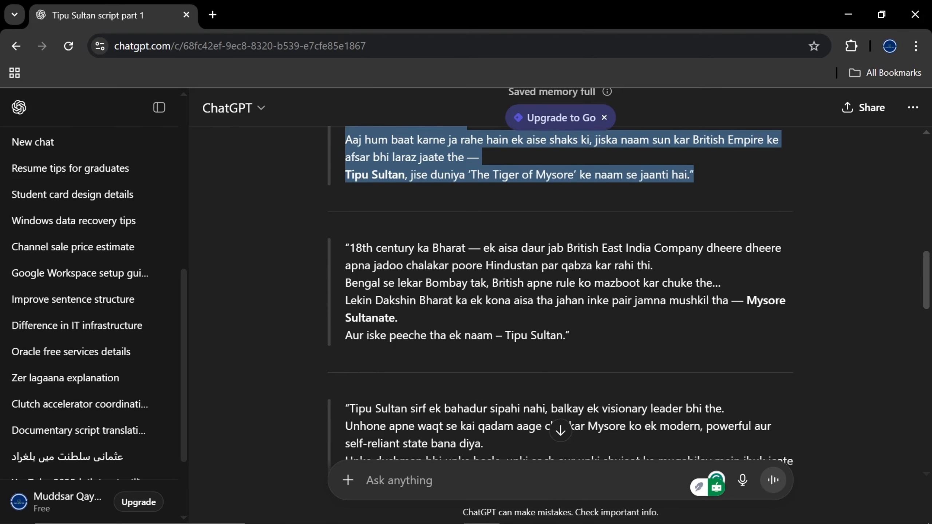
{"action": "scroll", "coordinate": [294, 257], "scroll_direction": "down", "scroll_amount": 10}
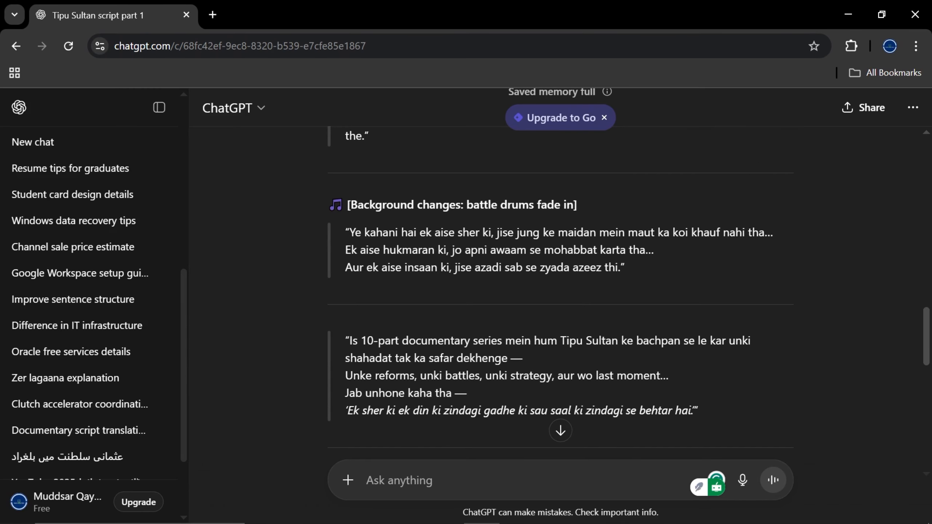
{"action": "scroll", "coordinate": [294, 257], "scroll_direction": "down", "scroll_amount": 9}
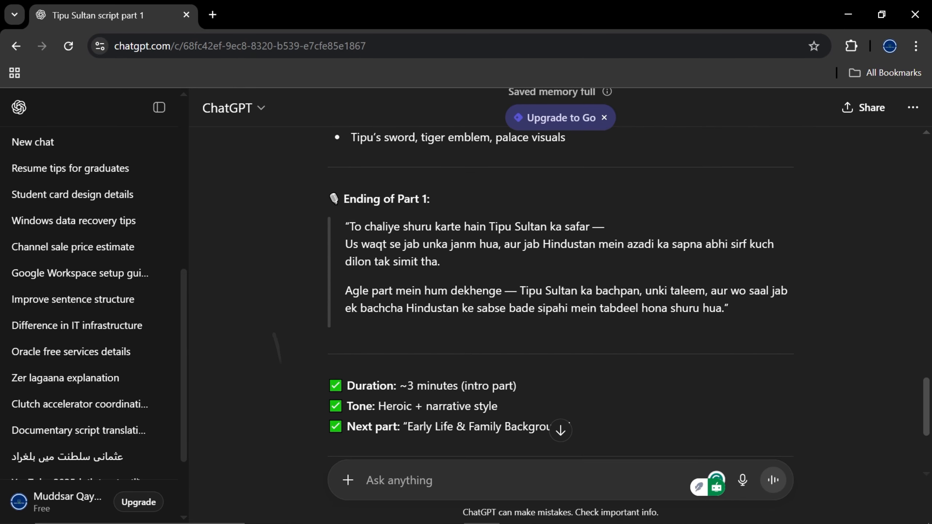
{"action": "scroll", "coordinate": [561, 290], "scroll_direction": "down", "scroll_amount": 1}
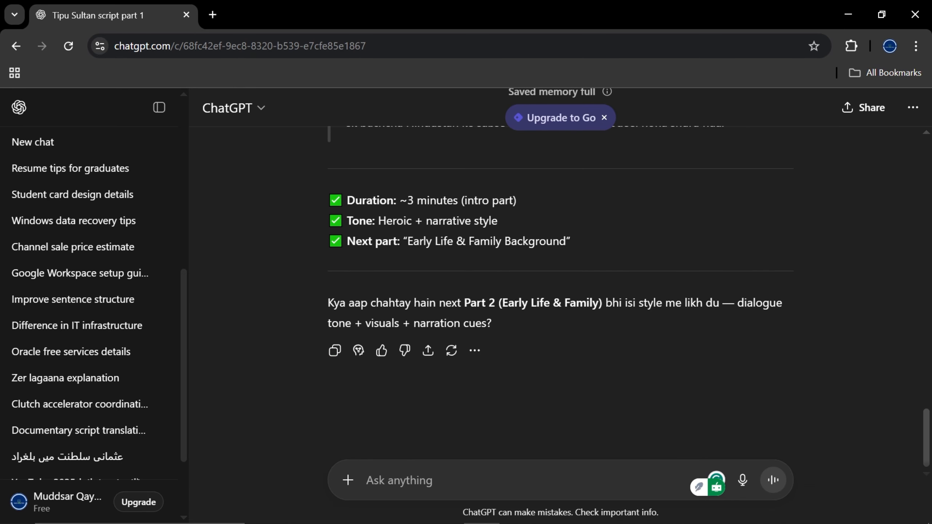
- Send the follow-up message "PART 2 NEXT DETAIL SE LIKHO URDU MEIN RIGHT TO LEFT LIKHNA" in the same chat
{"action": "left_click", "coordinate": [366, 492]}
{"action": "scroll", "coordinate": [366, 492], "scroll_direction": "up", "scroll_amount": 20}
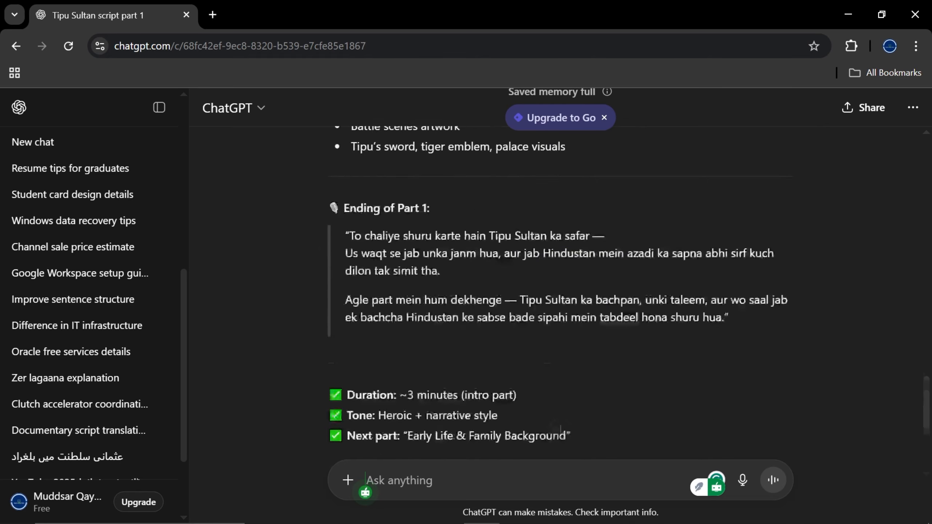
{"action": "scroll", "coordinate": [366, 492], "scroll_direction": "up", "scroll_amount": 12}
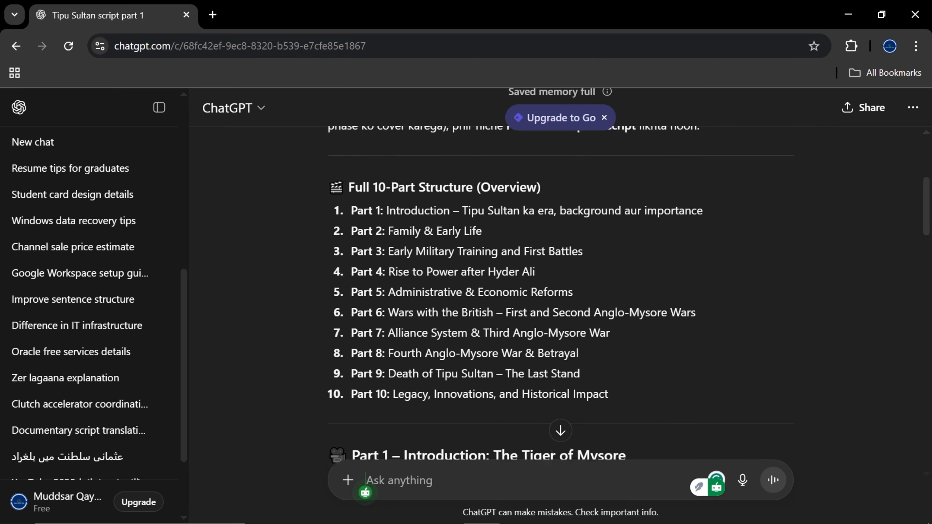
{"action": "scroll", "coordinate": [366, 492], "scroll_direction": "down", "scroll_amount": 1}
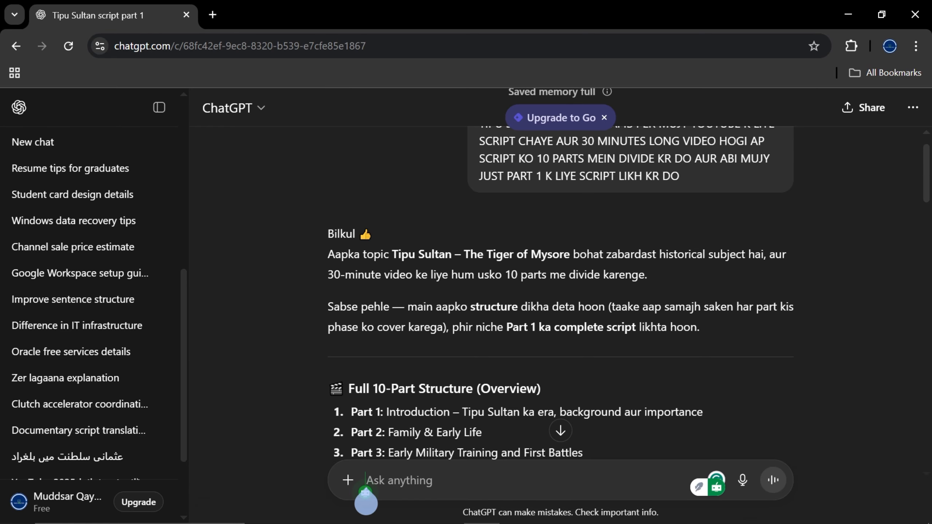
{"action": "scroll", "coordinate": [366, 501], "scroll_direction": "down", "scroll_amount": 15}
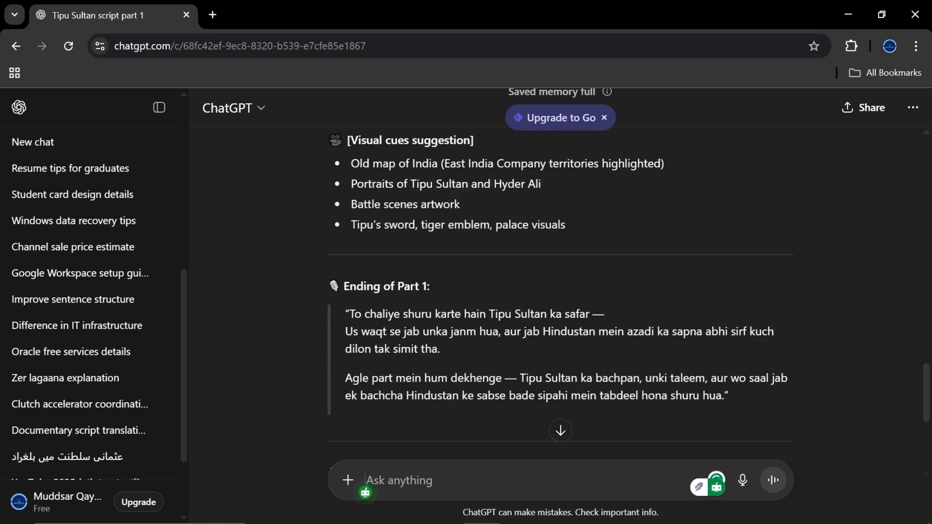
{"action": "type", "text": "PART 2"}
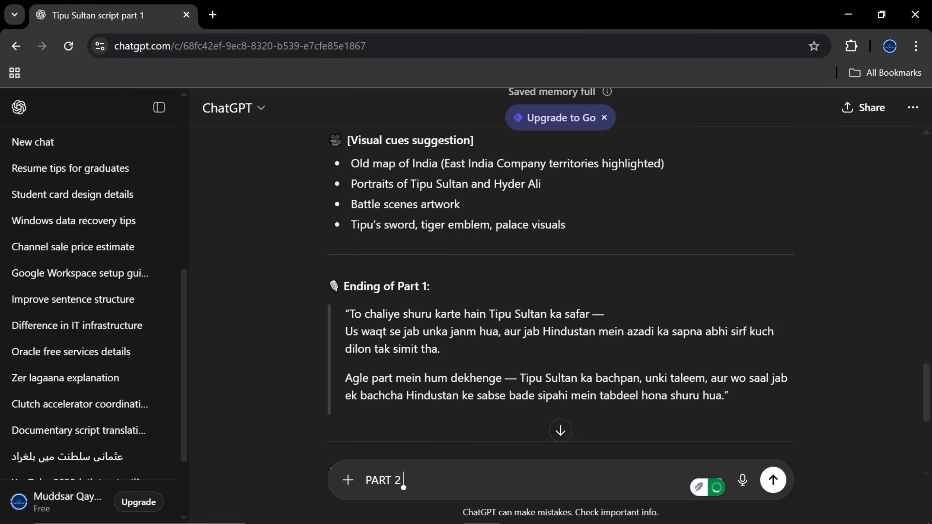
{"action": "type", "text": " NEXT DETAIL SE LIKHO"}
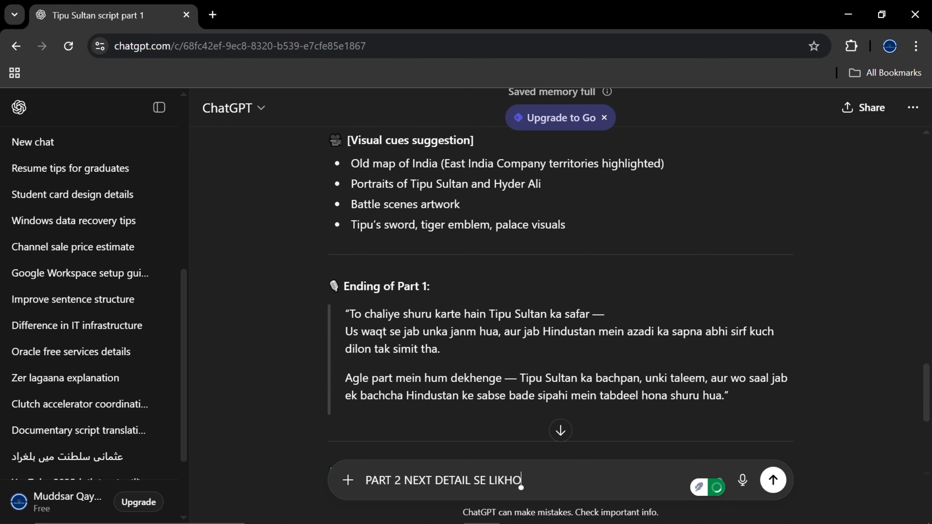
{"action": "type", "text": " URDU"}
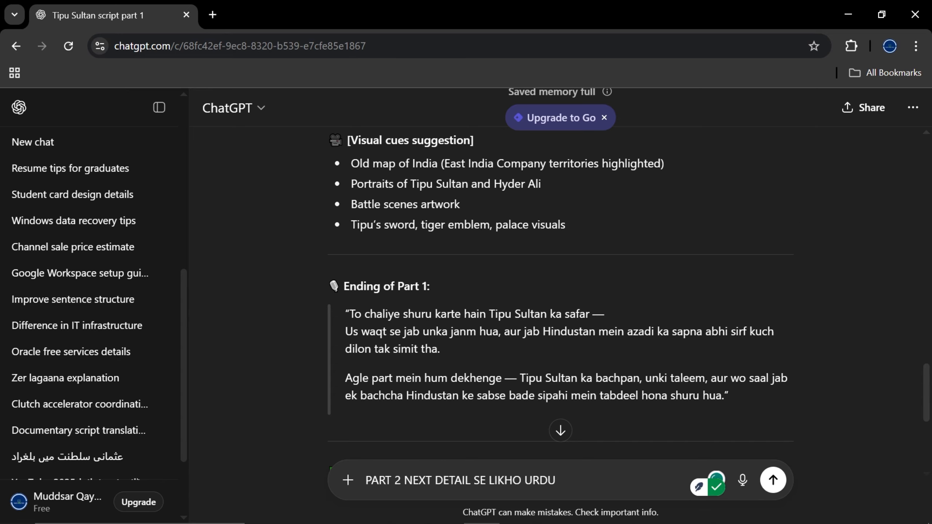
{"action": "type", "text": " MEIN RIGHT TO LE"}
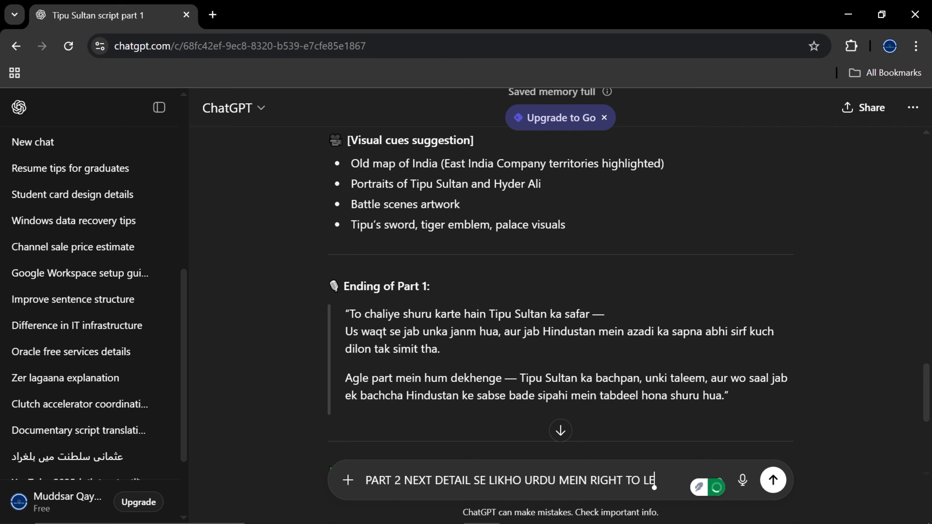
{"action": "type", "text": "FT LIKHNA"}
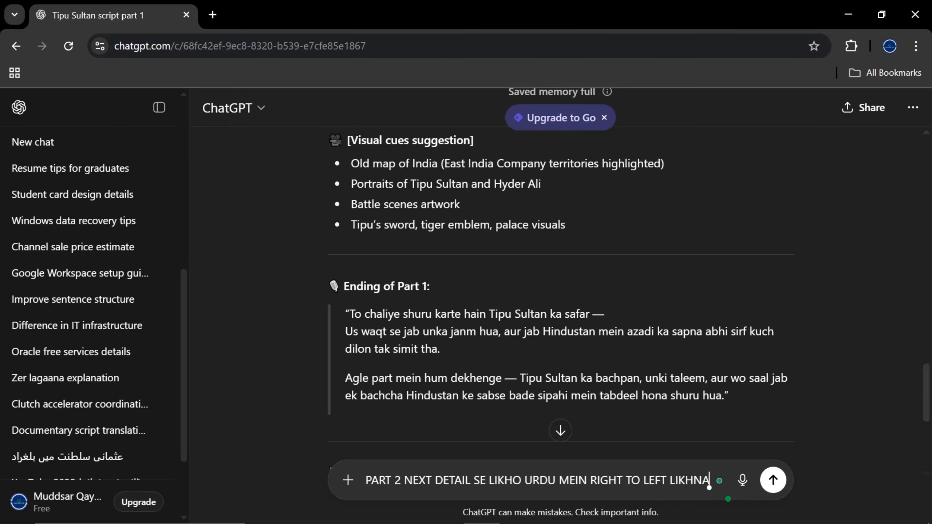
{"action": "key", "text": "Return"}
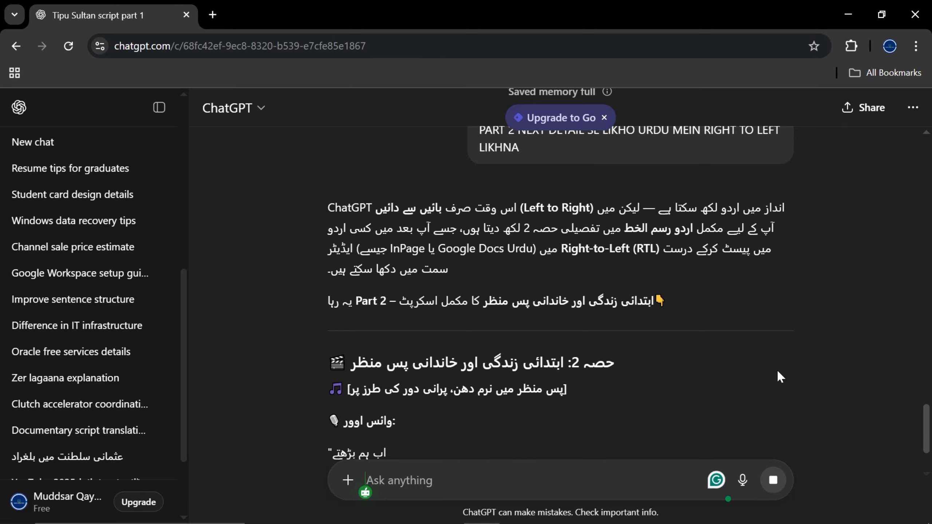
- Read through the Urdu script for Part 2 down to the visual cues and closing question
{"action": "scroll", "coordinate": [716, 481], "scroll_direction": "down", "scroll_amount": 4}
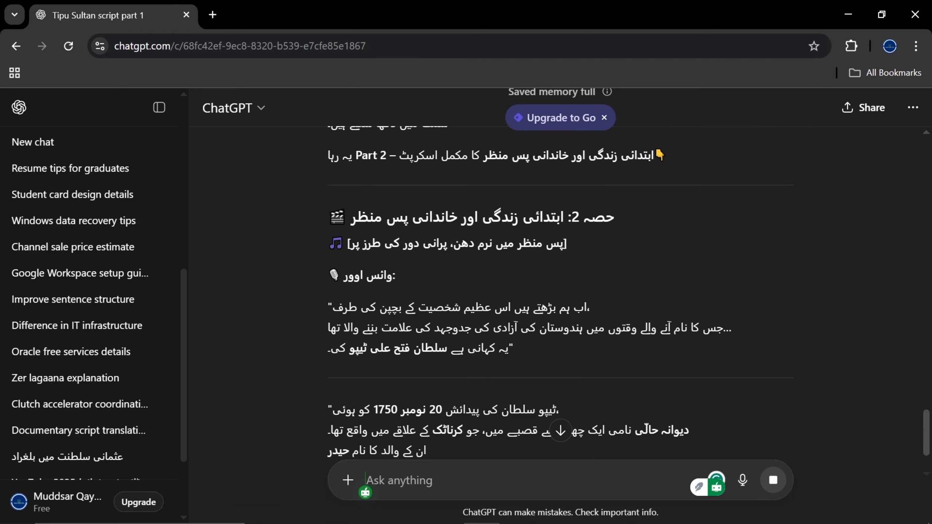
{"action": "scroll", "coordinate": [560, 294], "scroll_direction": "down", "scroll_amount": 3}
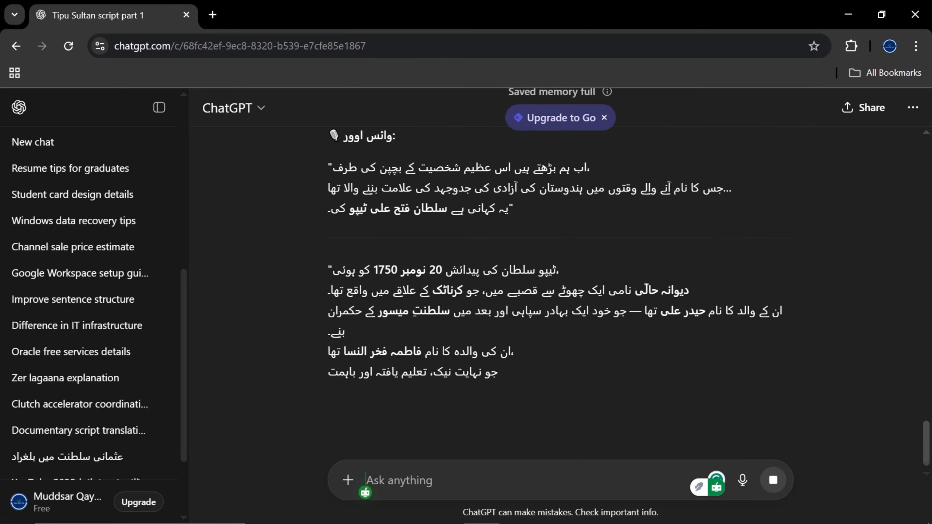
{"action": "scroll", "coordinate": [560, 293], "scroll_direction": "up", "scroll_amount": 6}
{"action": "scroll", "coordinate": [560, 294], "scroll_direction": "down", "scroll_amount": 8}
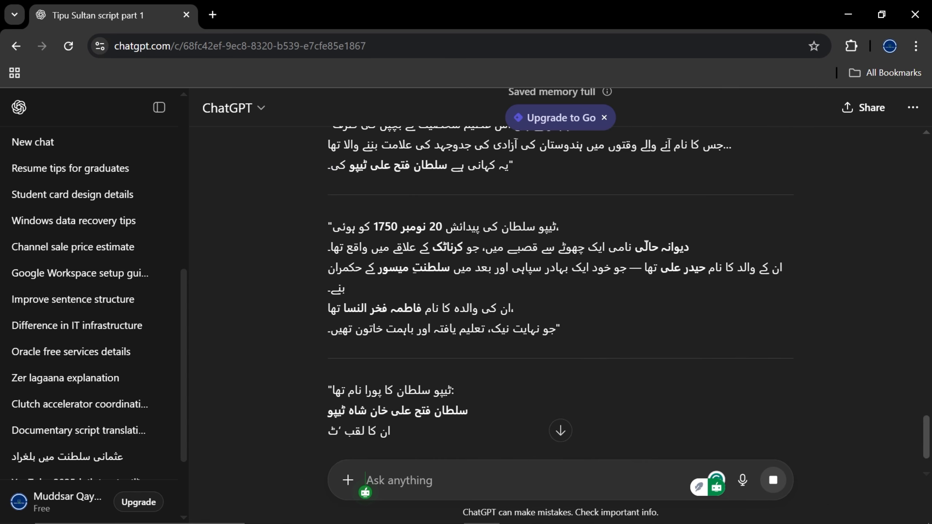
{"action": "scroll", "coordinate": [561, 294], "scroll_direction": "down", "scroll_amount": 9}
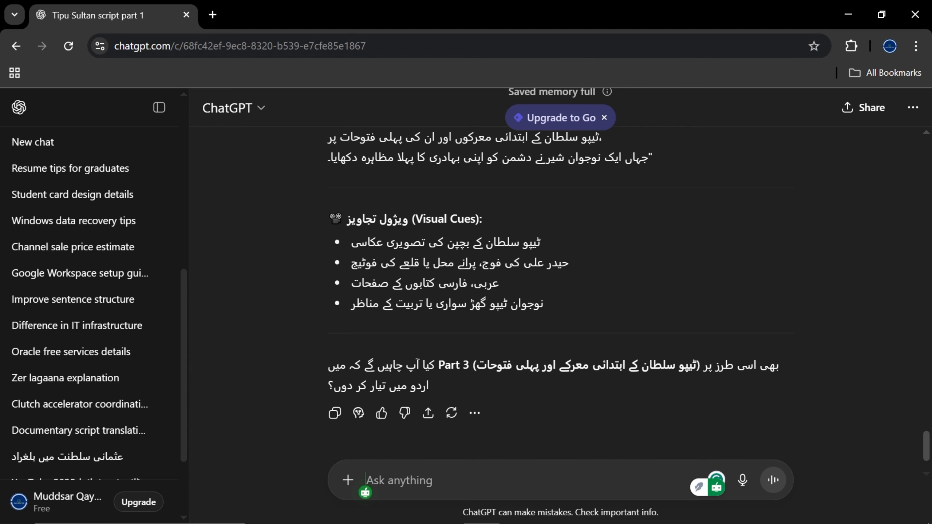
- Look back over the Part 1 voiceover script from its ending up to the introduction heading
{"action": "scroll", "coordinate": [560, 294], "scroll_direction": "up", "scroll_amount": 20}
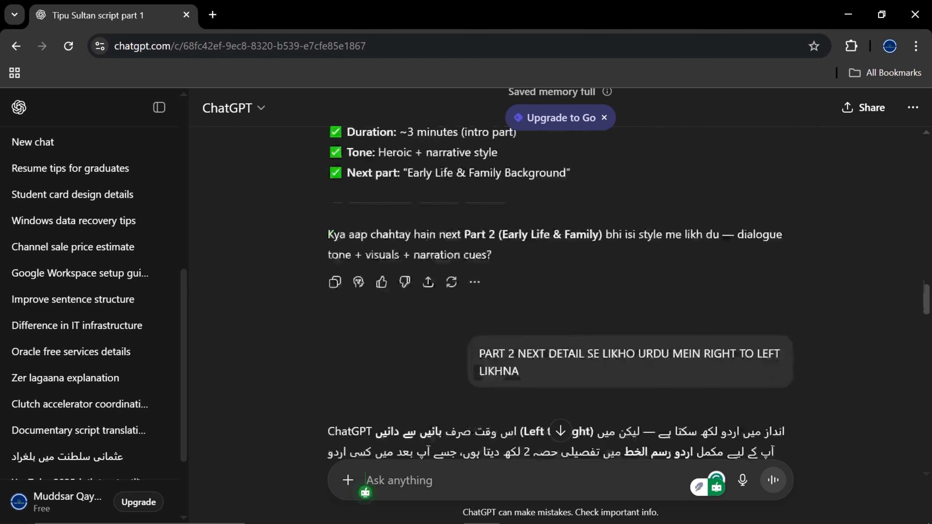
{"action": "scroll", "coordinate": [560, 316], "scroll_direction": "up", "scroll_amount": 10}
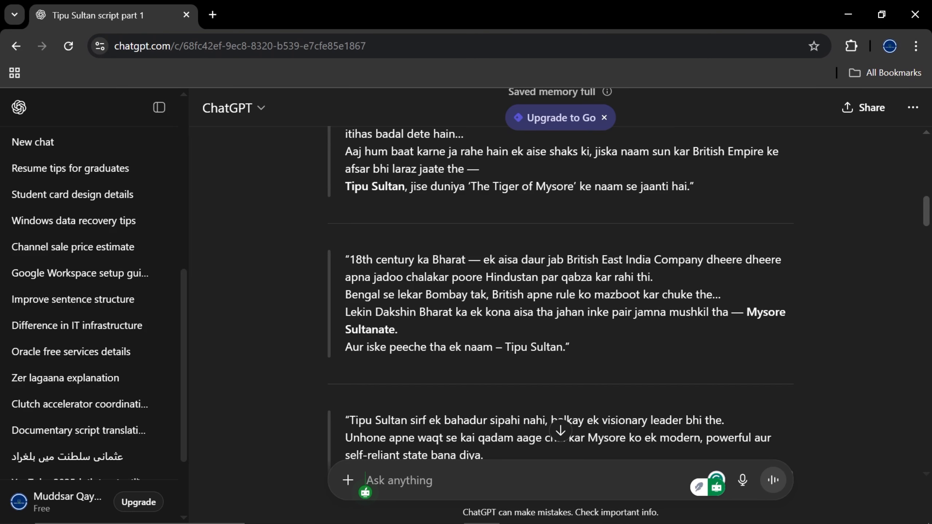
{"action": "scroll", "coordinate": [560, 294], "scroll_direction": "up", "scroll_amount": 3}
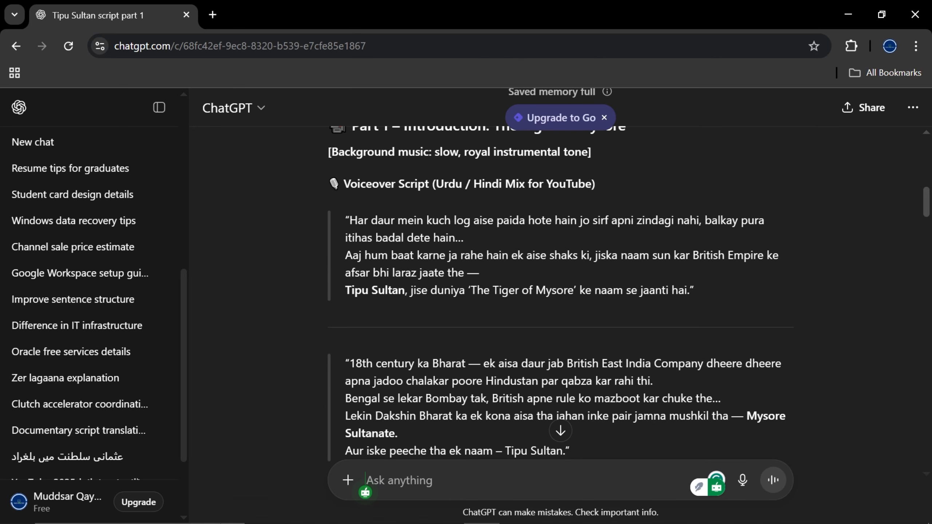
- Find the Sticky Notes app on the computer and open it with an empty note
{"action": "mouse_move", "coordinate": [551, 523]}
{"action": "left_click", "coordinate": [136, 518]}
{"action": "type", "text": "STICK"}
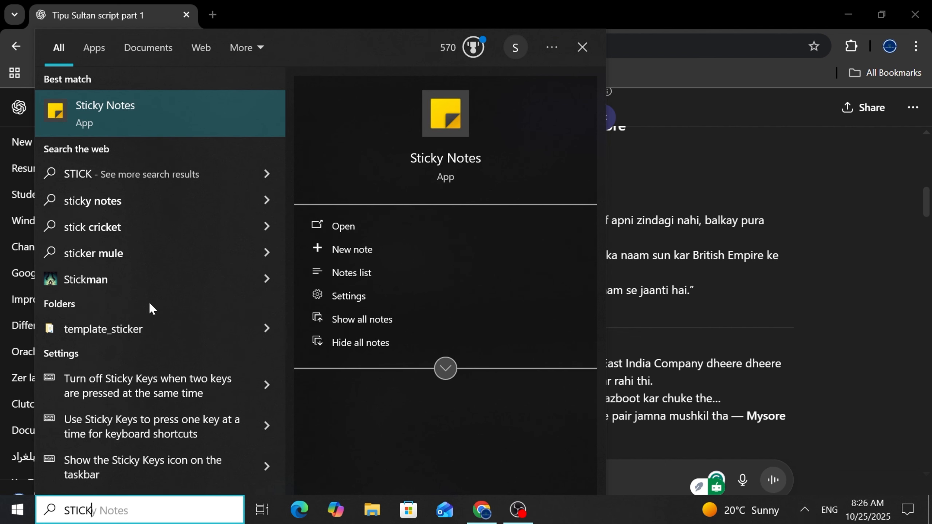
{"action": "left_click", "coordinate": [141, 121]}
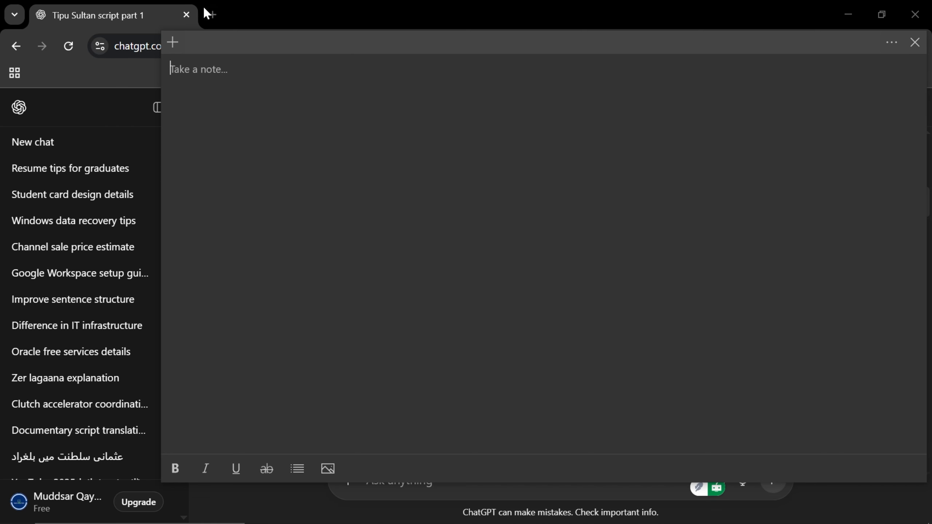
- Open ElevenLabs Text to Speech in a new browser tab and look over the Urdu script in its editor
{"action": "left_click", "coordinate": [212, 14]}
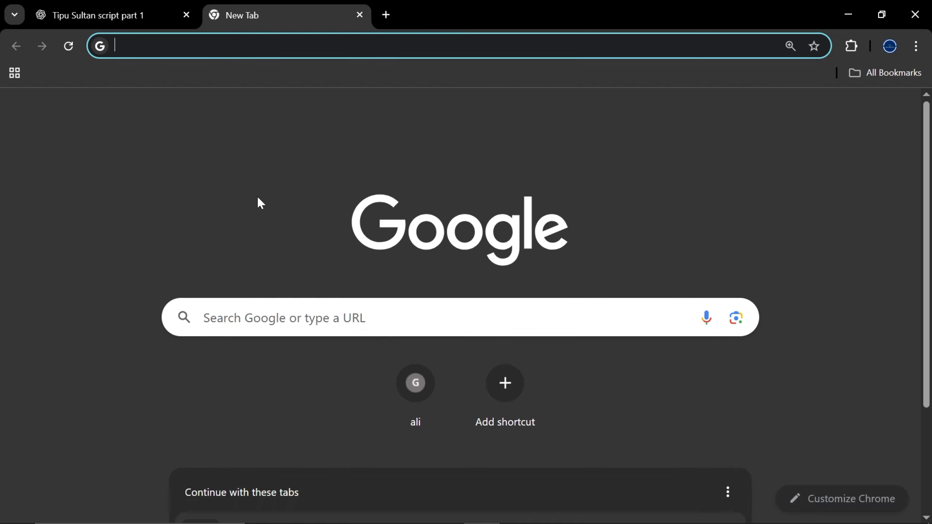
{"action": "type", "text": "ELE"}
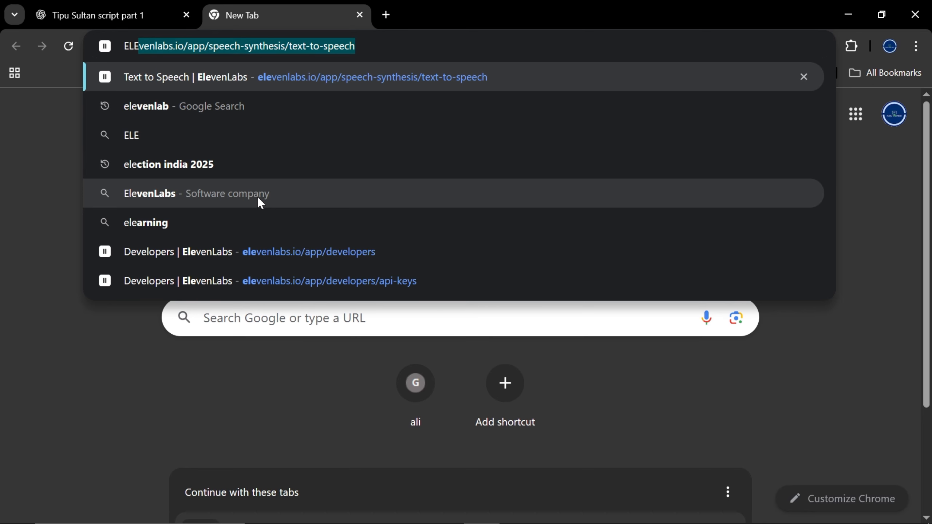
{"action": "key", "text": "Return"}
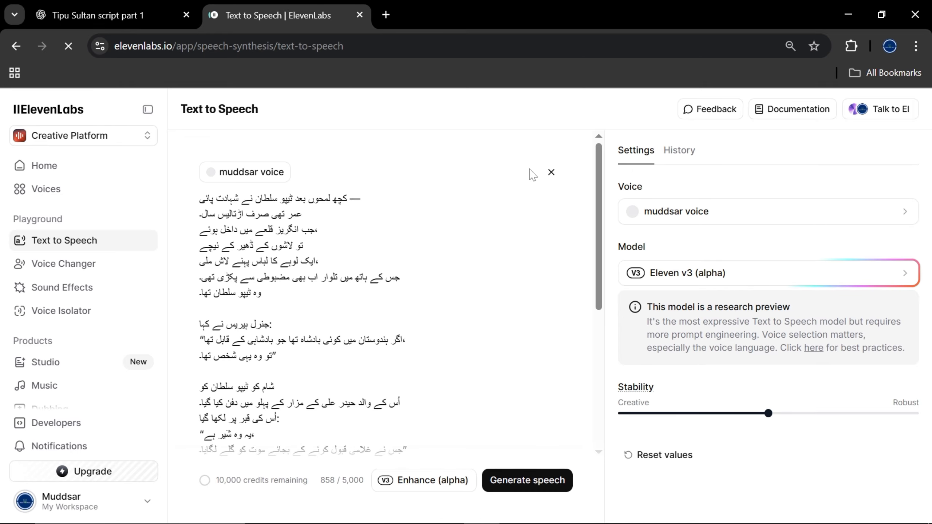
{"action": "scroll", "coordinate": [382, 294], "scroll_direction": "down", "scroll_amount": 4}
{"action": "left_click_drag", "start_coordinate": [281, 213], "coordinate": [296, 449]}
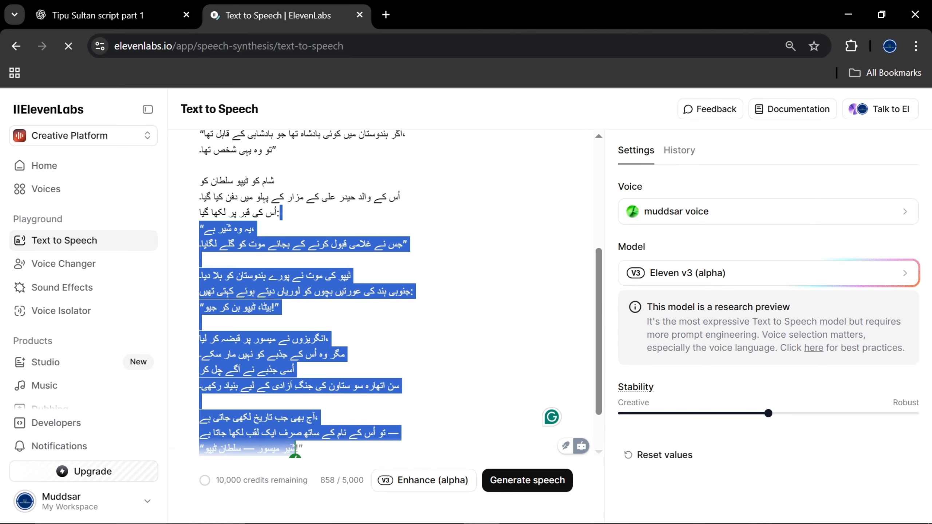
{"action": "left_click", "coordinate": [267, 199]}
{"action": "left_click", "coordinate": [140, 17]}
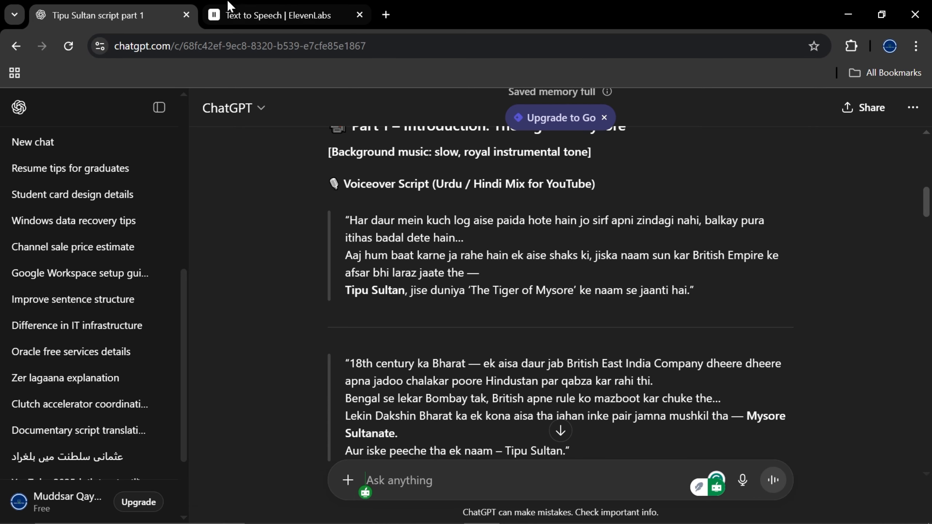
{"action": "left_click", "coordinate": [286, 10]}
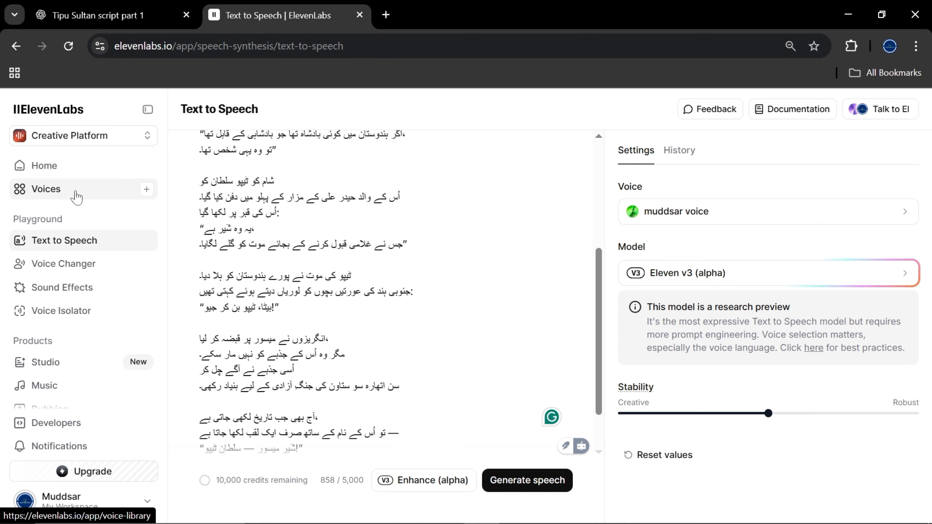
- Browse the best voices for v3, and open the voice library's options for creating or cloning a voice
{"action": "left_click", "coordinate": [675, 218]}
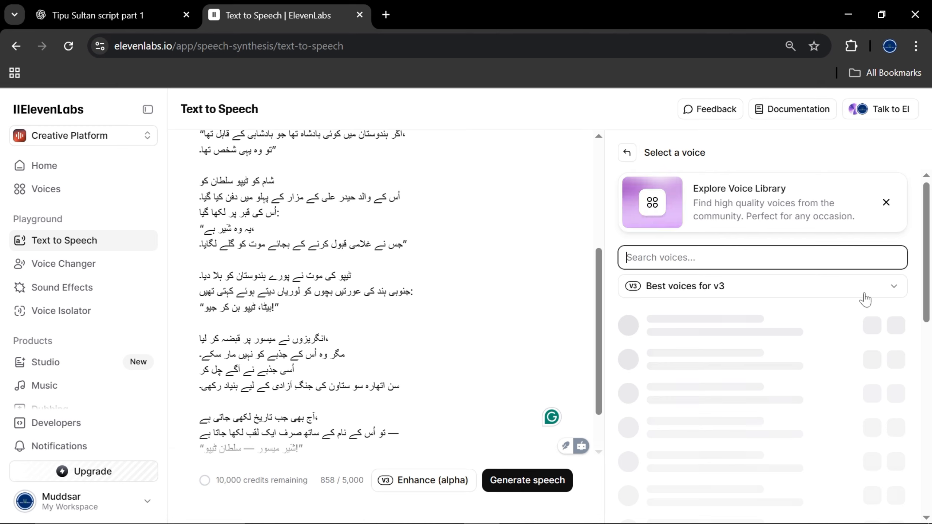
{"action": "left_click_drag", "start_coordinate": [930, 290], "coordinate": [931, 468]}
{"action": "scroll", "coordinate": [815, 472], "scroll_direction": "down", "scroll_amount": 4}
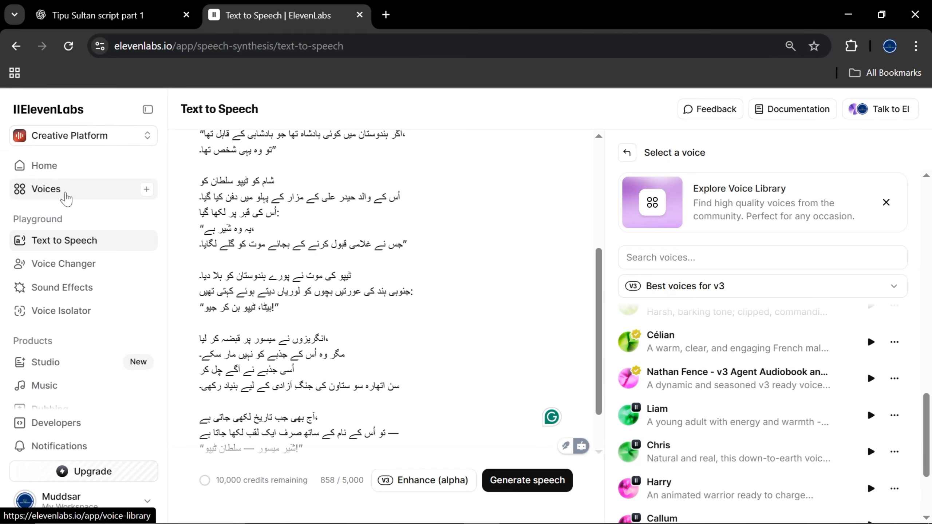
{"action": "left_click", "coordinate": [67, 199]}
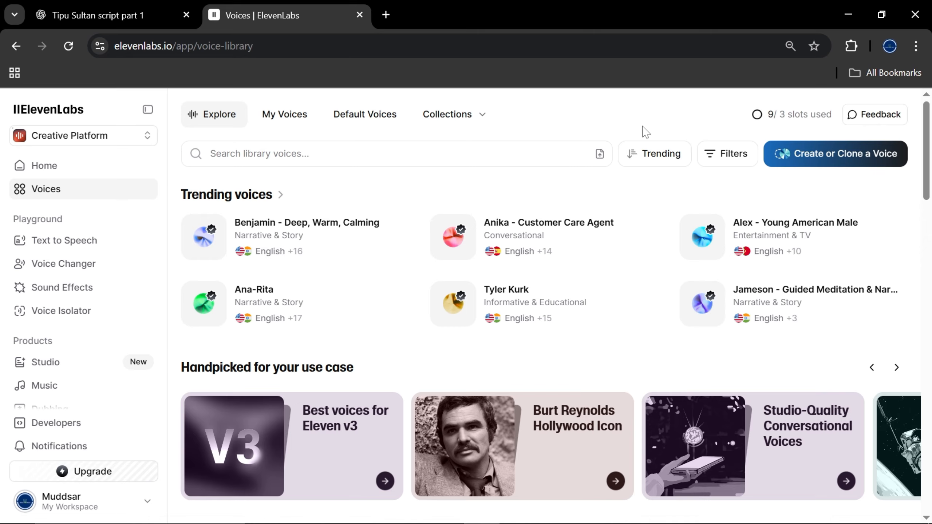
{"action": "left_click", "coordinate": [828, 160]}
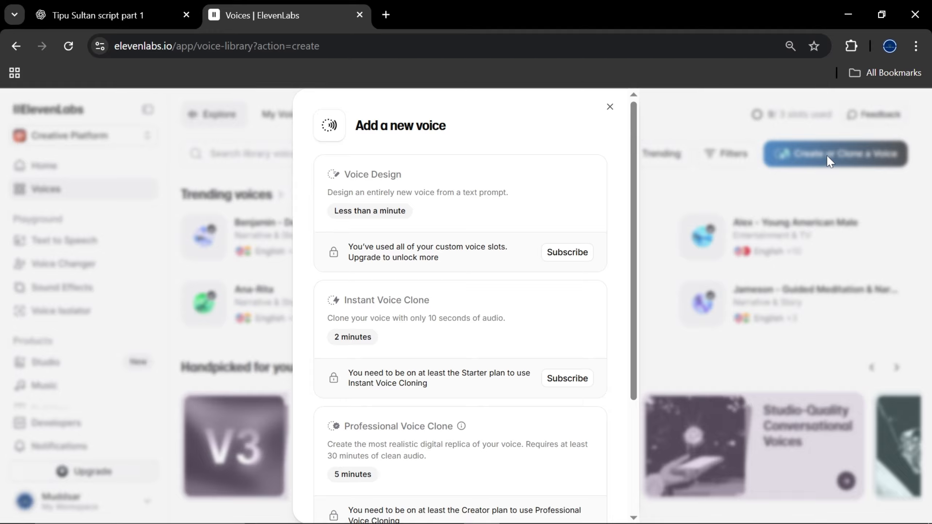
- Switch back to the ChatGPT conversation and begin a new message with "MEIN NAY AK AI VOICE DESIGN KRNA HIA TO"
{"action": "key", "text": "ctrl+shift+Tab"}
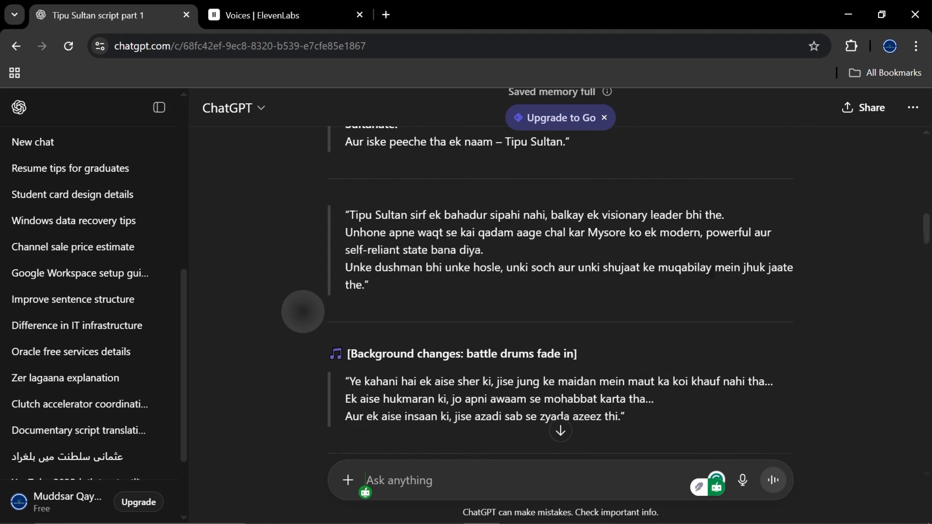
{"action": "scroll", "coordinate": [560, 288], "scroll_direction": "down", "scroll_amount": 20}
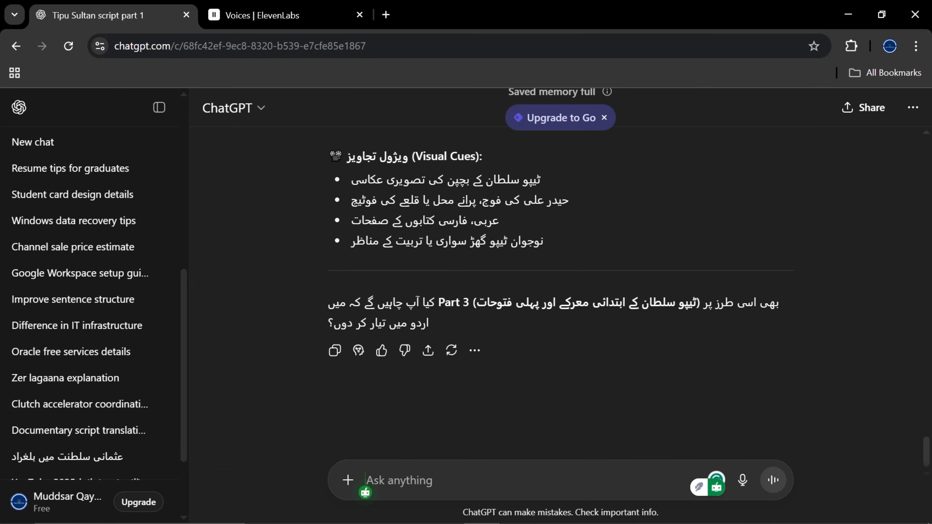
{"action": "type", "text": "MEIN NAY AK VOICE"}
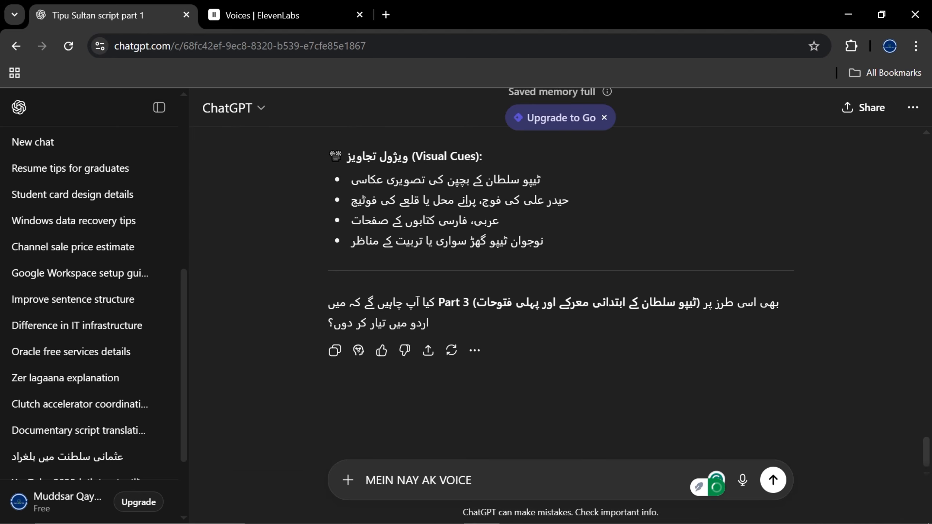
{"action": "key", "text": "BackSpace"}
{"action": "key", "text": "BackSpace"}
{"action": "key", "text": "BackSpace"}
{"action": "key", "text": "BackSpace"}
{"action": "key", "text": "BackSpace"}
{"action": "type", "text": "AI VOICE D"}
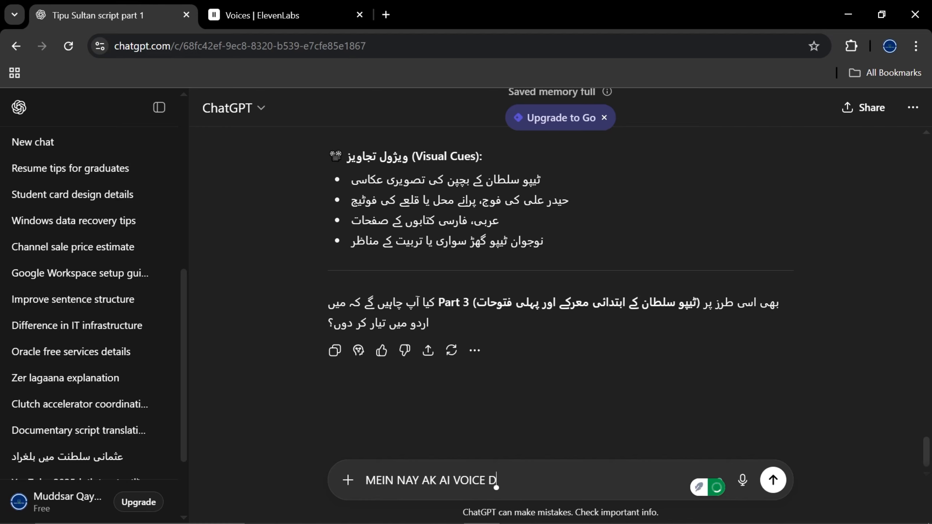
{"action": "type", "text": "ESIGN KRNA HIA TO"}
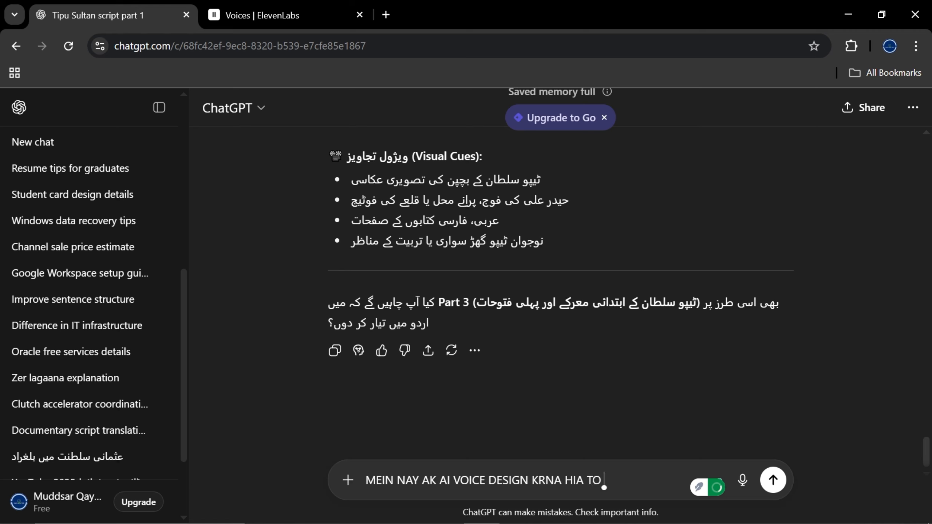
- Continue the unsent message with "AP 4 SE 5 LINES KI PROMPT DO"
{"action": "type", "text": " AP 4"}
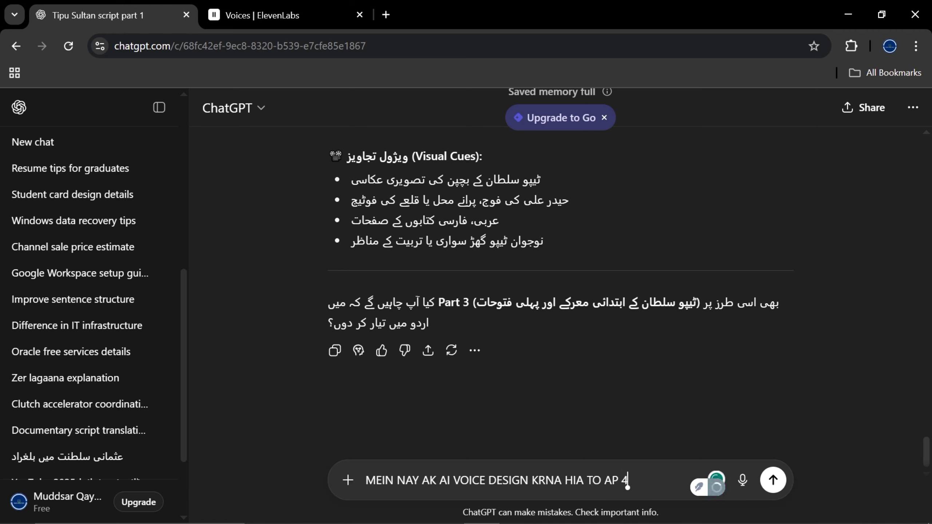
{"action": "type", "text": " SE 5 LINME"}
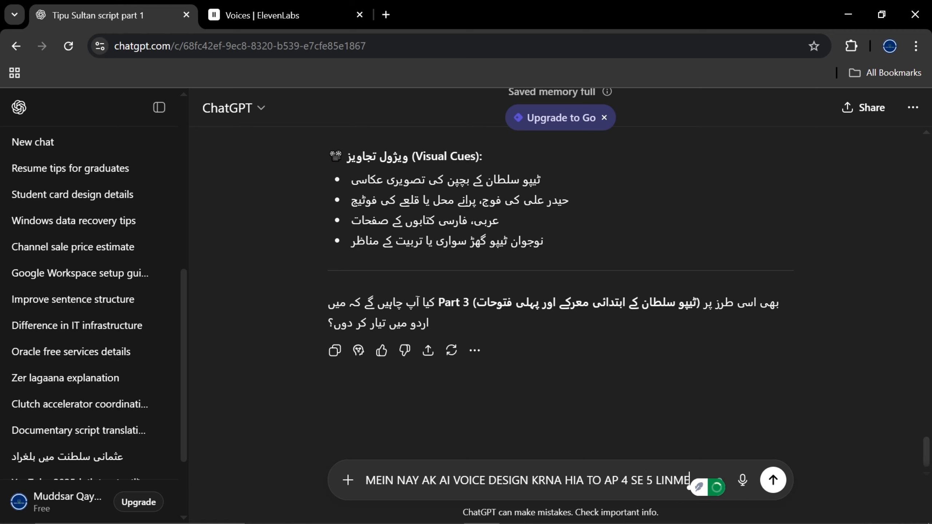
{"action": "key", "text": "BackSpace"}
{"action": "key", "text": "BackSpace"}
{"action": "type", "text": "ES KI PROMPT"}
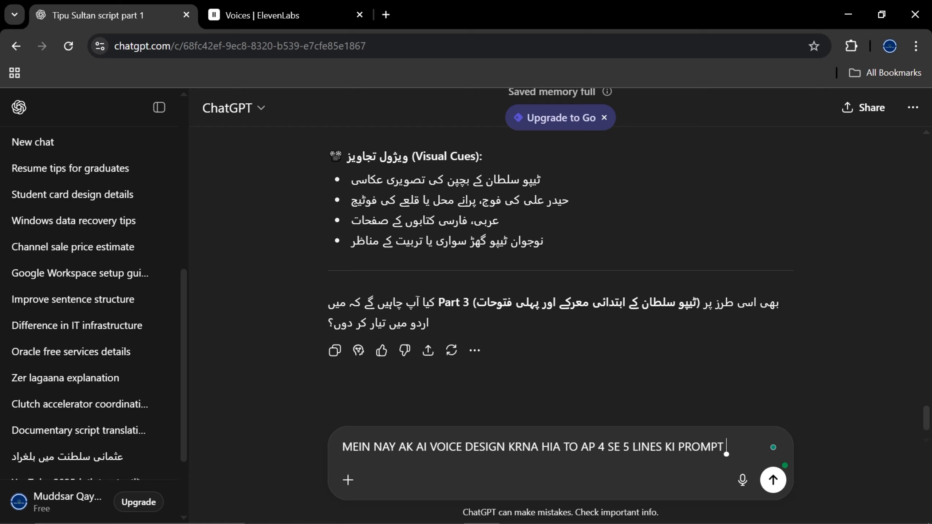
{"action": "type", "text": " DO"}
- Insert "FOR HISTORY DOCUMENTARIES" after the word "DESIGN" in the unsent message
{"action": "left_click", "coordinate": [504, 450]}
{"action": "type", "text": "FOR HIST"}
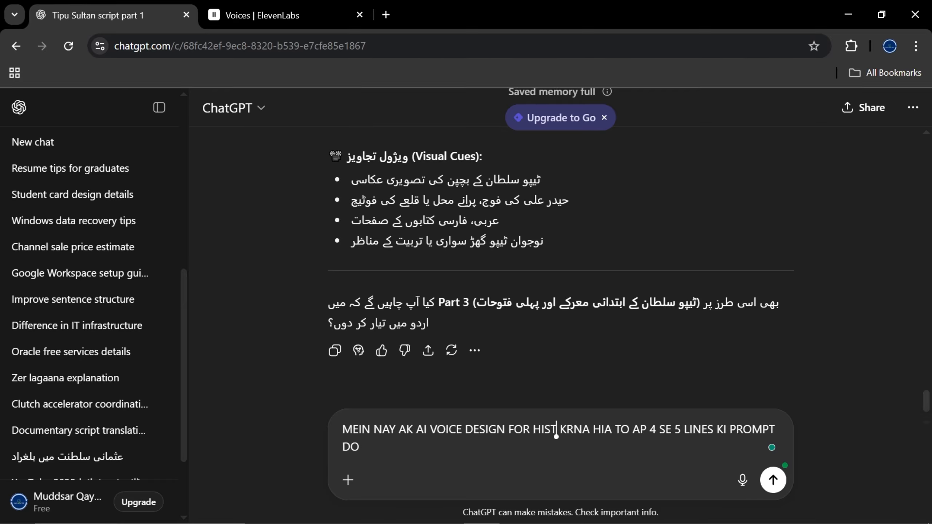
{"action": "type", "text": "ORY"}
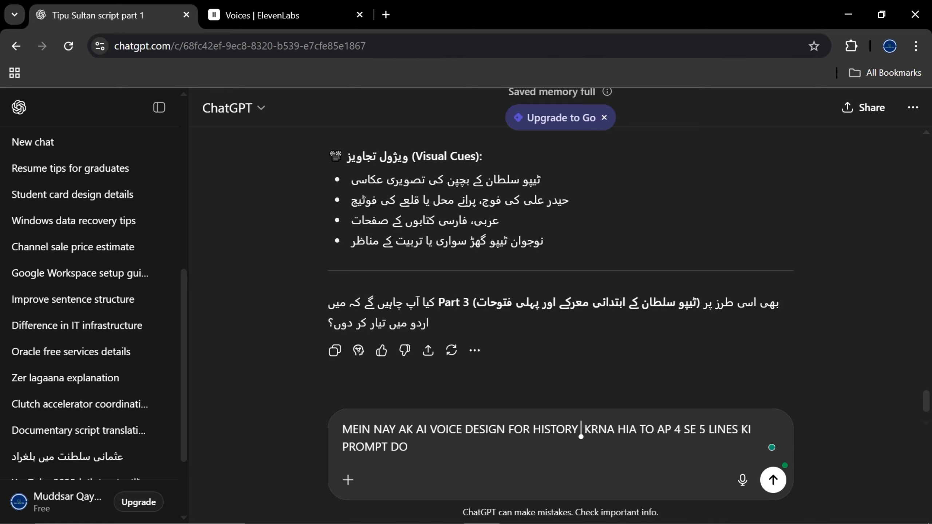
{"action": "type", "text": " DOCUME"}
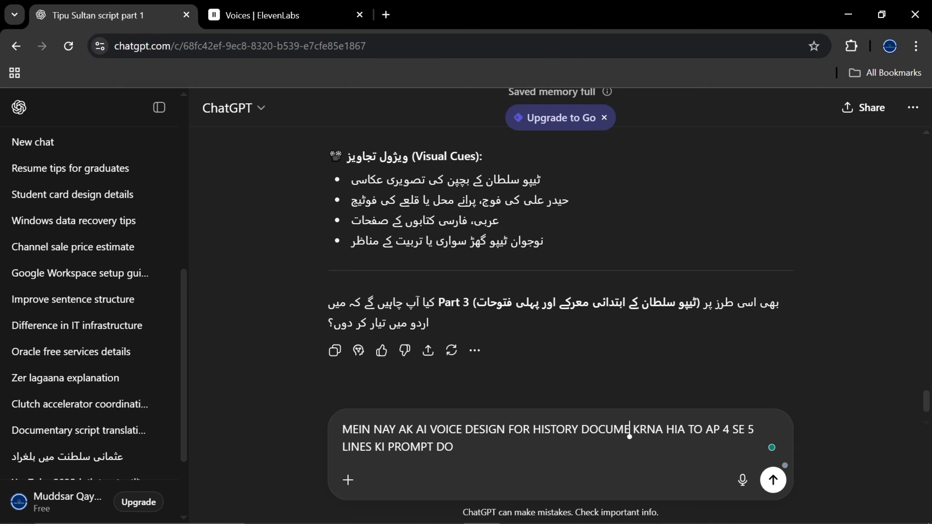
{"action": "type", "text": "NTARIES"}
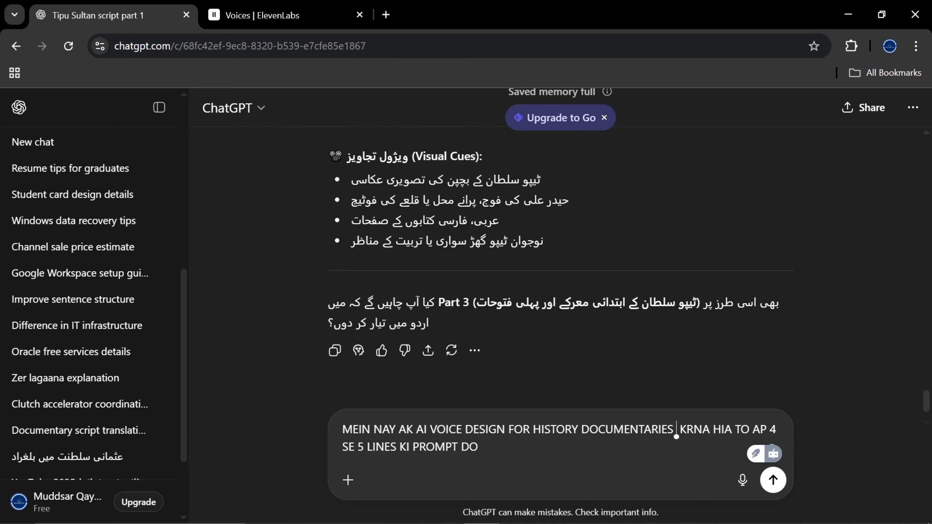
- Remove "DESIGN" after "AI VOICE" and insert "K LIYE DESIGN" after "DOCUMENTARIES" in the message
{"action": "left_click_drag", "start_coordinate": [506, 430], "coordinate": [465, 429]}
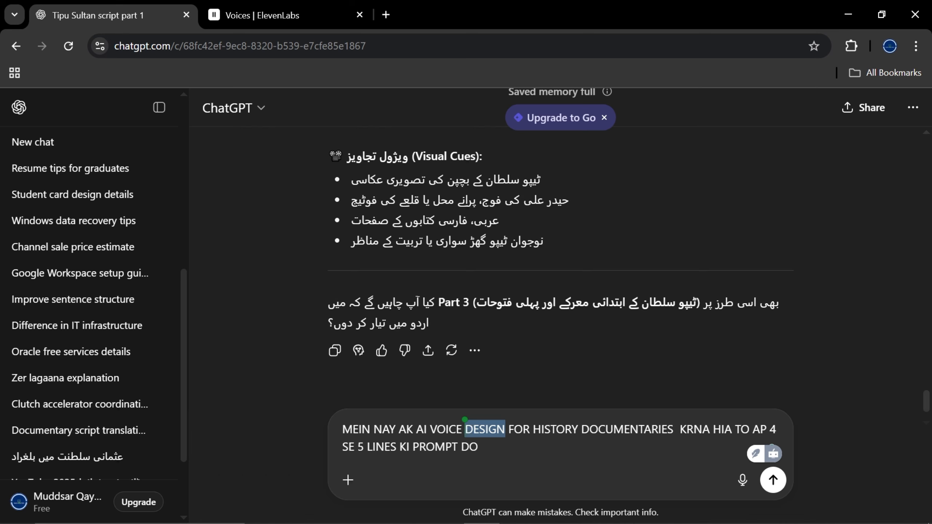
{"action": "key", "text": "BackSpace"}
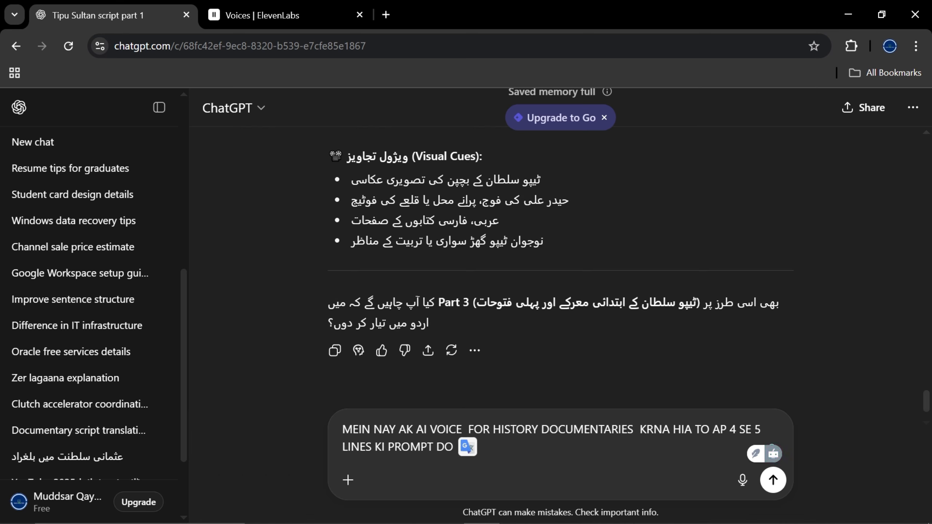
{"action": "left_click", "coordinate": [637, 429]}
{"action": "type", "text": "K LIYE"}
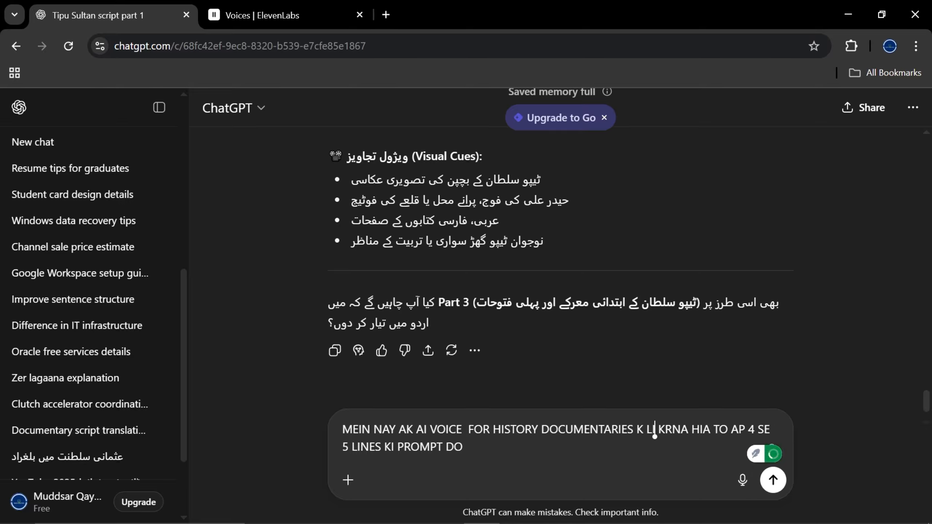
{"action": "type", "text": " DESIGN"}
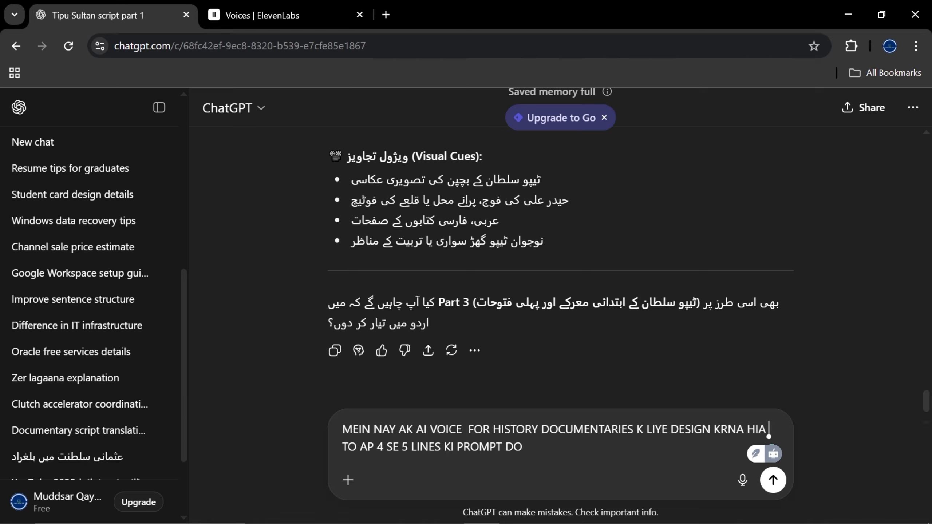
- Correct "HIA" to "HAI" and reword the end of the message as "PROMPT LIKH KR DO"
{"action": "left_click", "coordinate": [772, 429]}
{"action": "key", "text": "BackSpace"}
{"action": "type", "text": "A"}
{"action": "key", "text": "BackSpace"}
{"action": "key", "text": "BackSpace"}
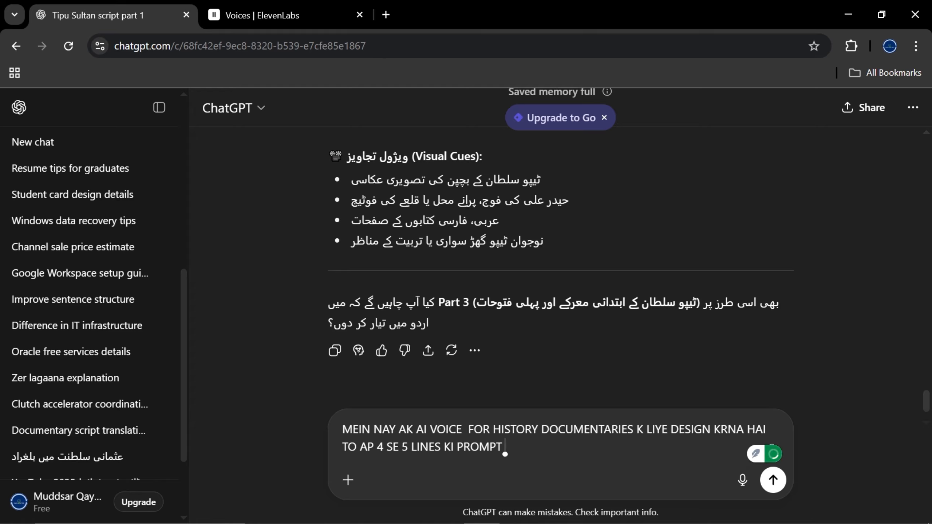
{"action": "type", "text": "LIKH KR DO"}
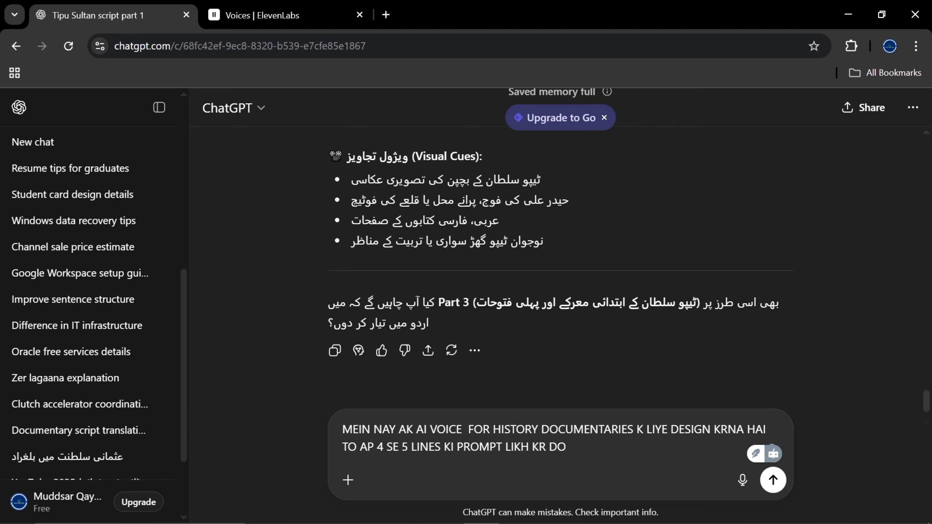
- Append "URDU ACCENT HO, ENERGETIC, FAST HO ASA" to the voice-design message and send it
{"action": "type", "text": " URDU ACC"}
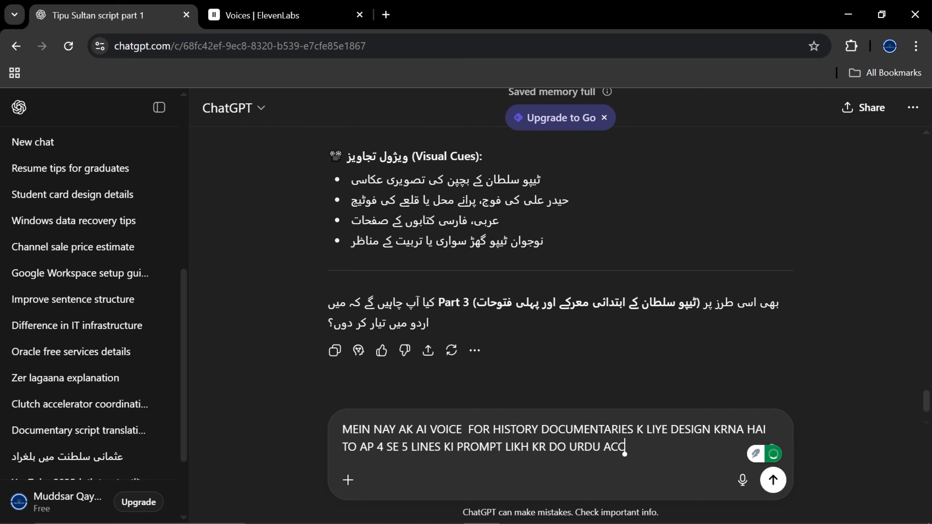
{"action": "type", "text": "ENT HO, ENERGETIC"}
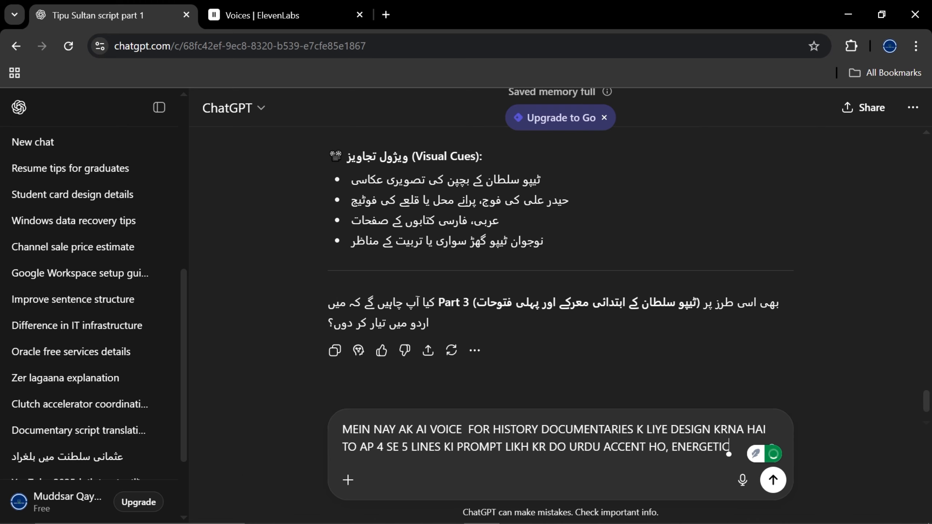
{"action": "type", "text": ", FAST HO ASA"}
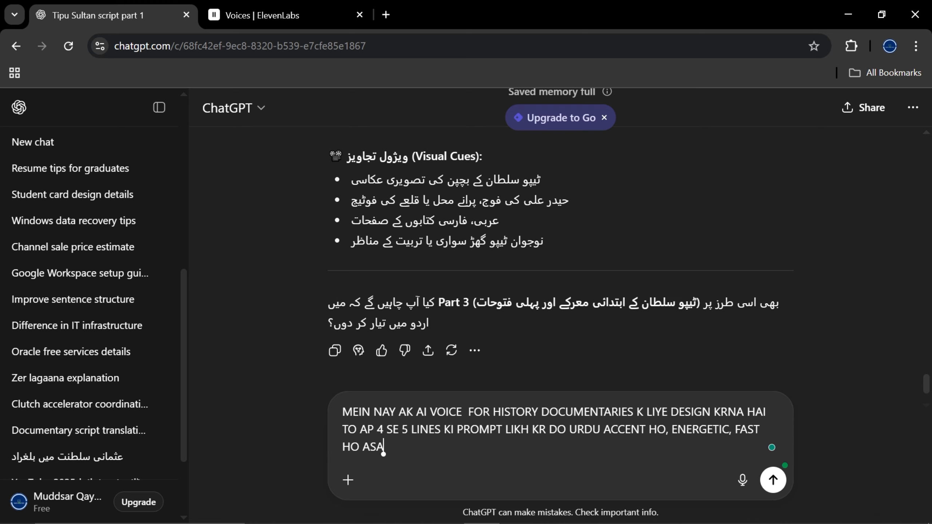
{"action": "key", "text": "Return"}
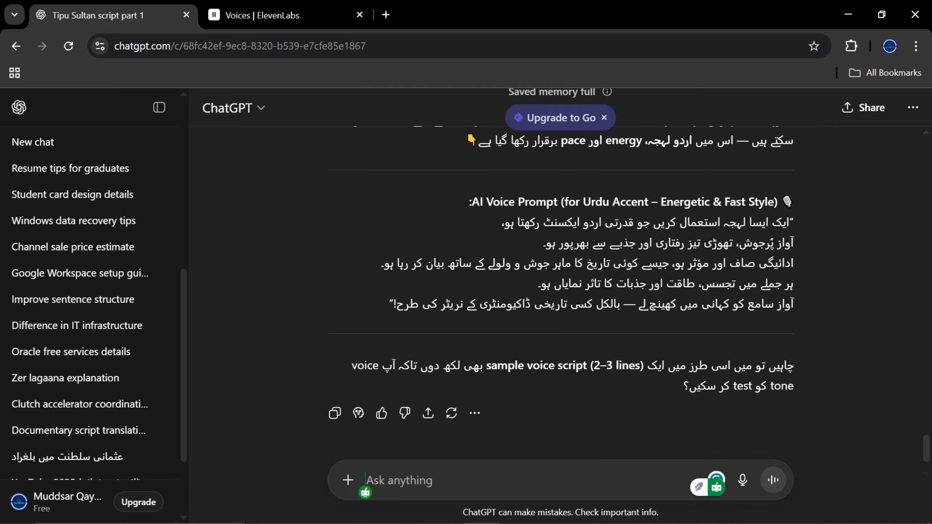
- Edit the sent voice-prompt message to add ", ENGLISH MEIN" at its end and resend it
{"action": "type", "text": "ENGLIS"}
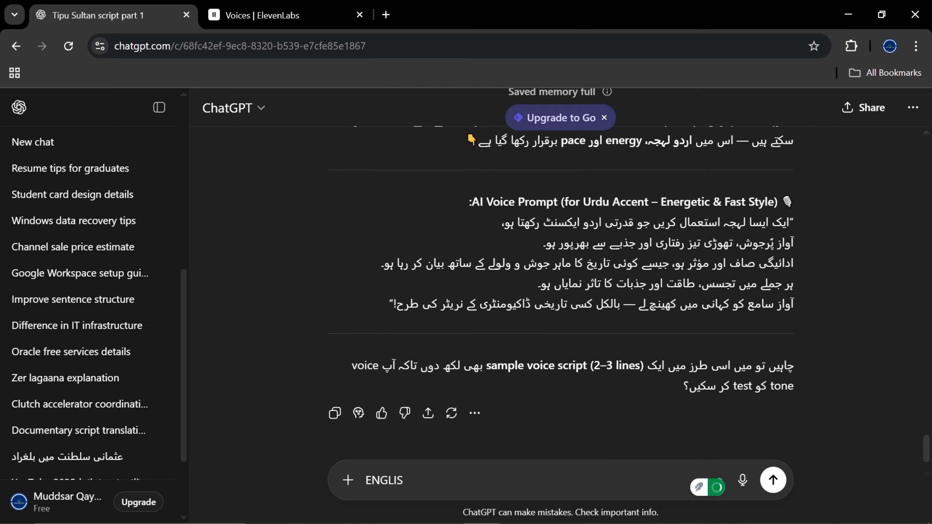
{"action": "type", "text": "H MEIN K"}
{"action": "scroll", "coordinate": [561, 294], "scroll_direction": "up", "scroll_amount": 3}
{"action": "scroll", "coordinate": [561, 293], "scroll_direction": "up", "scroll_amount": 2}
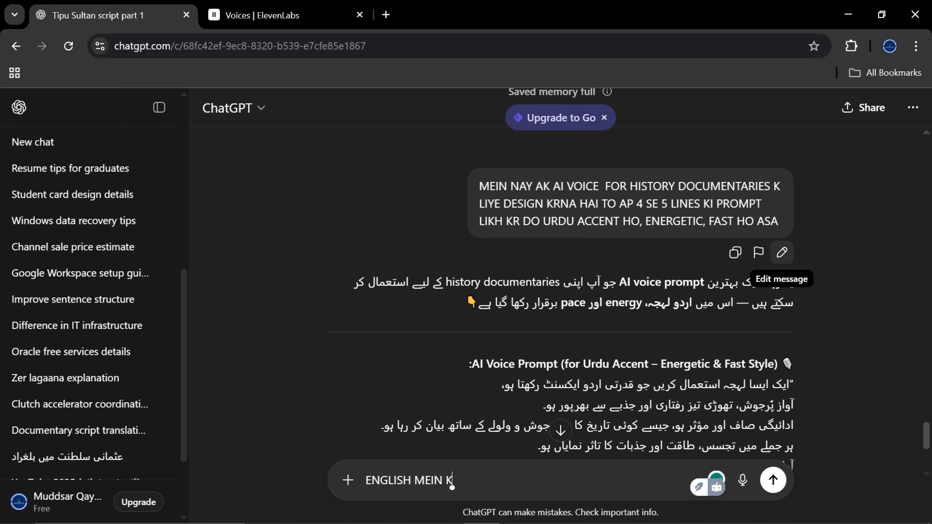
{"action": "left_click", "coordinate": [783, 254]}
{"action": "type", "text": ", ENGLISH MEIN"}
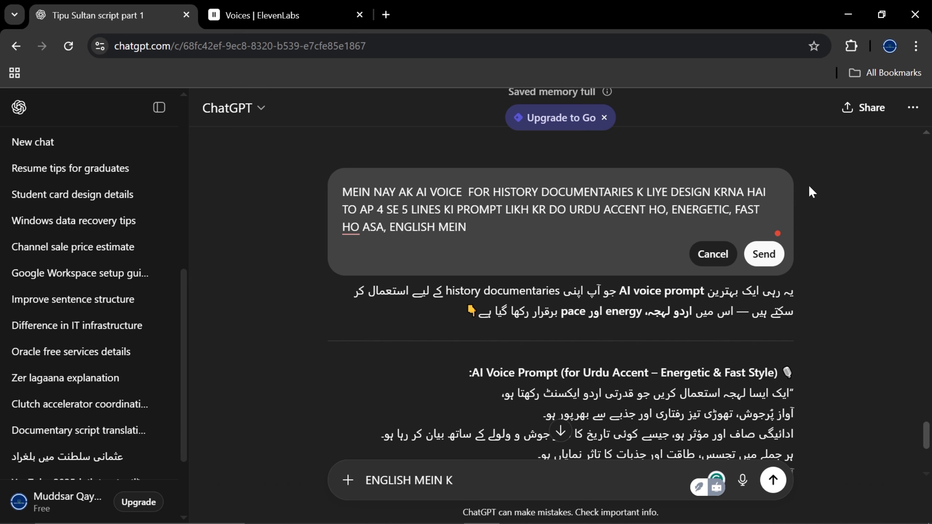
{"action": "left_click", "coordinate": [764, 254]}
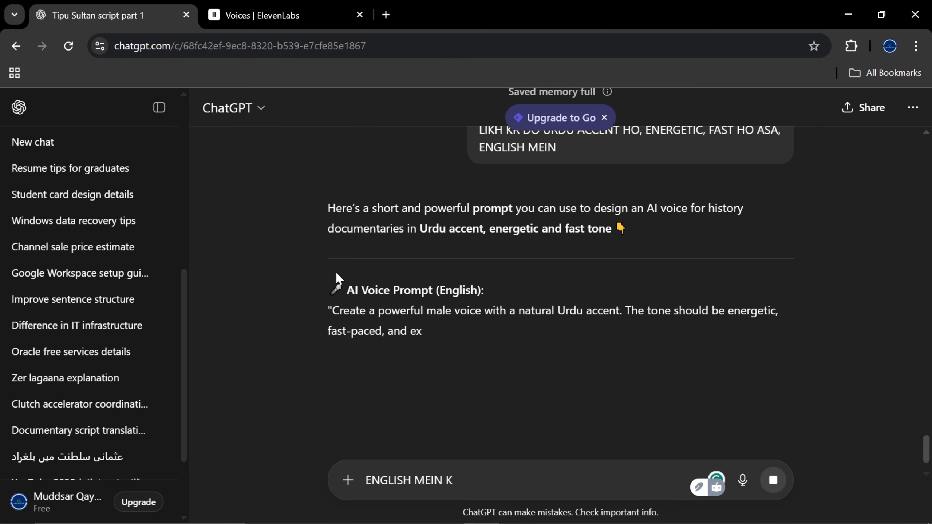
- Select the English AI voice prompt in the reply, and switch to ElevenLabs with the Add a new voice dialog dismissed
{"action": "left_click_drag", "start_coordinate": [332, 311], "coordinate": [752, 352]}
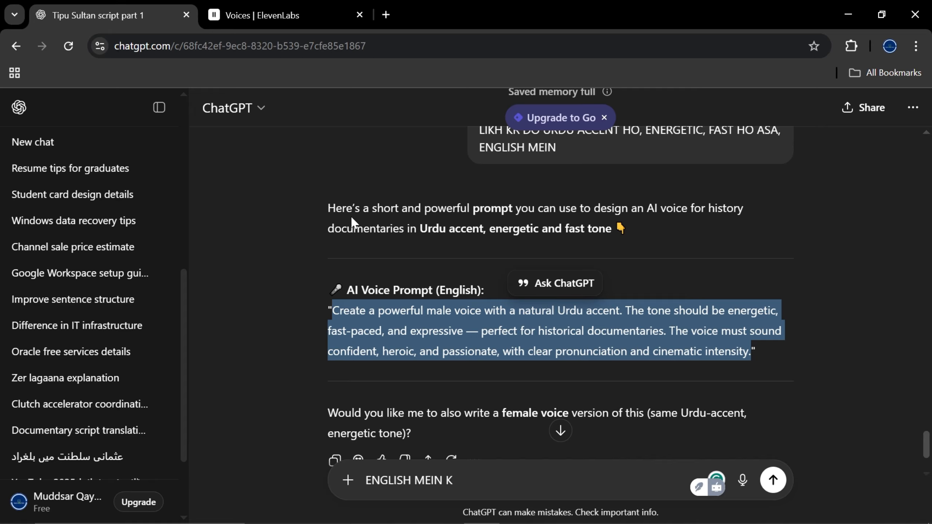
{"action": "left_click", "coordinate": [296, 22]}
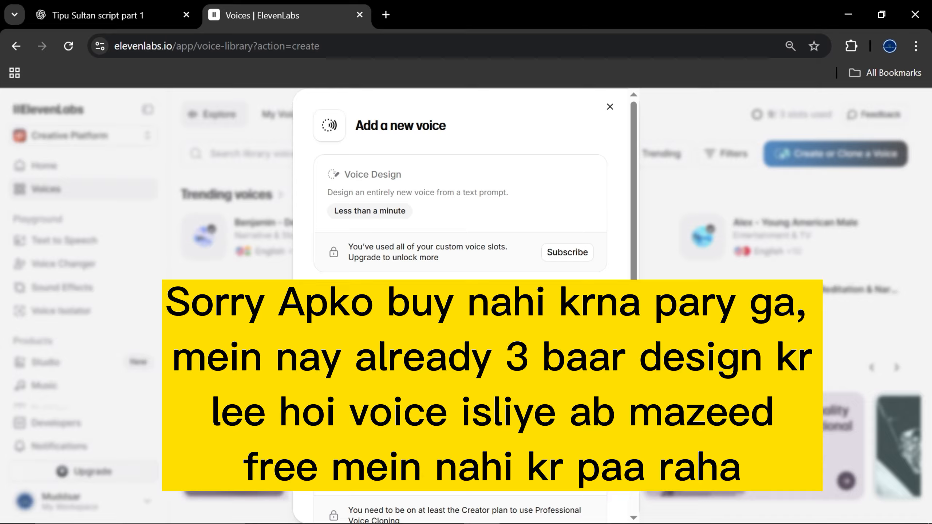
{"action": "key", "text": "Escape"}
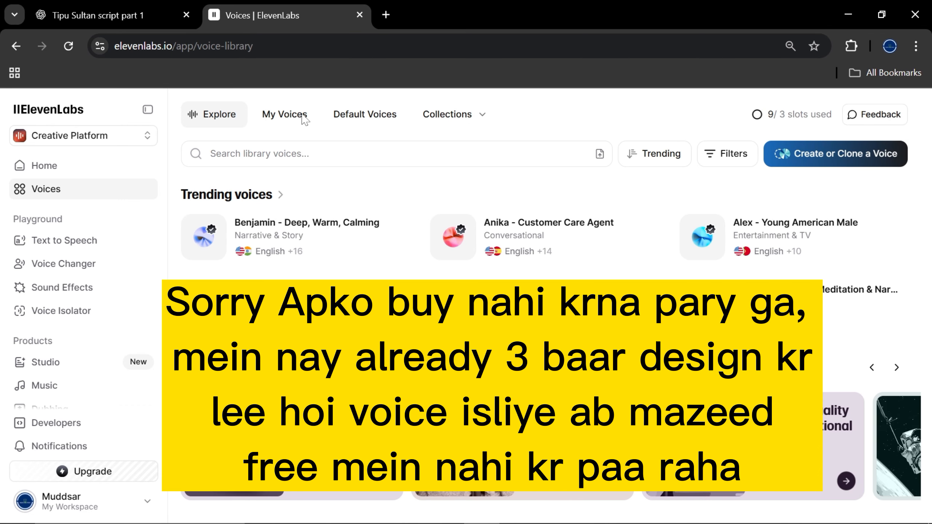
- Open the documentry voice from My Voices for editing
{"action": "left_click", "coordinate": [758, 117]}
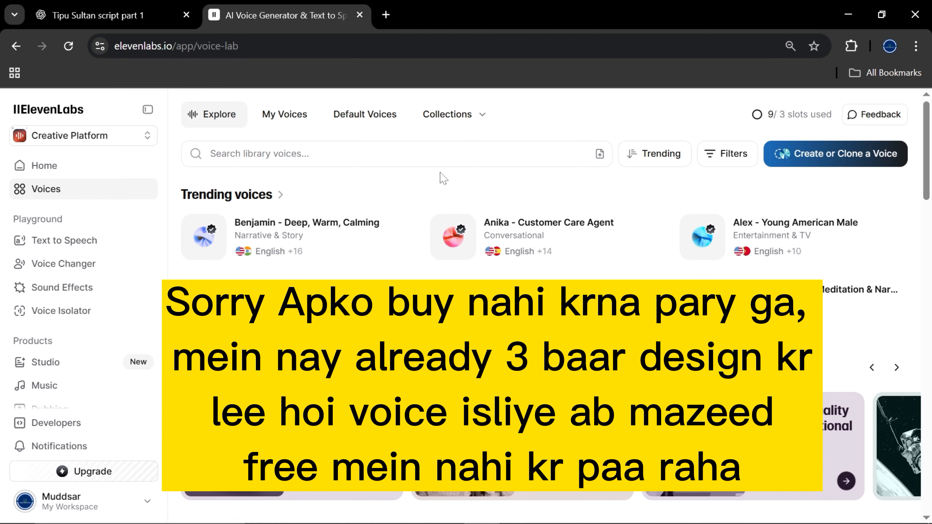
{"action": "left_click", "coordinate": [292, 121]}
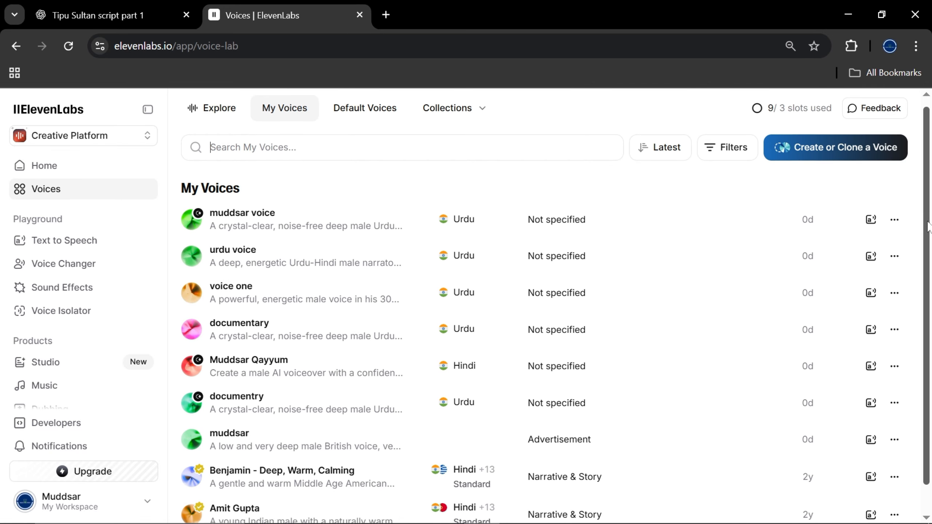
{"action": "scroll", "coordinate": [551, 312], "scroll_direction": "down", "scroll_amount": 1}
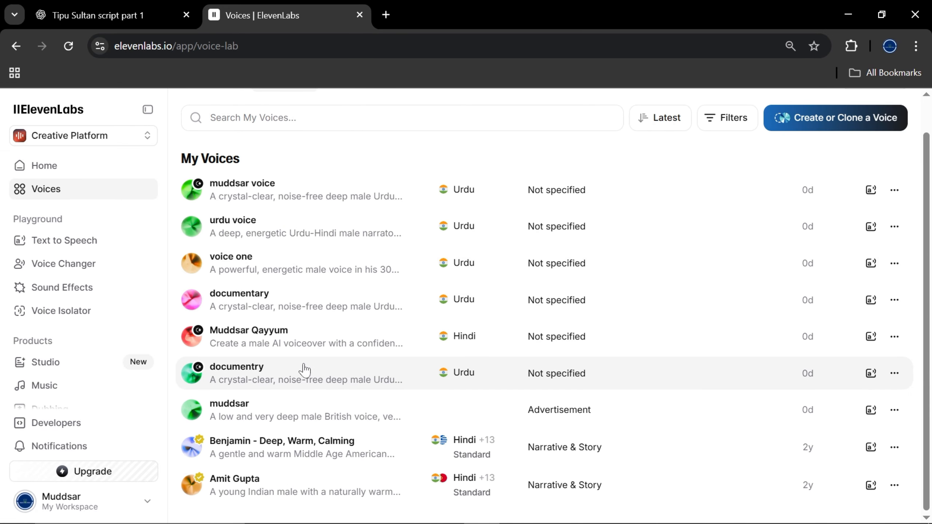
{"action": "left_click", "coordinate": [895, 374]}
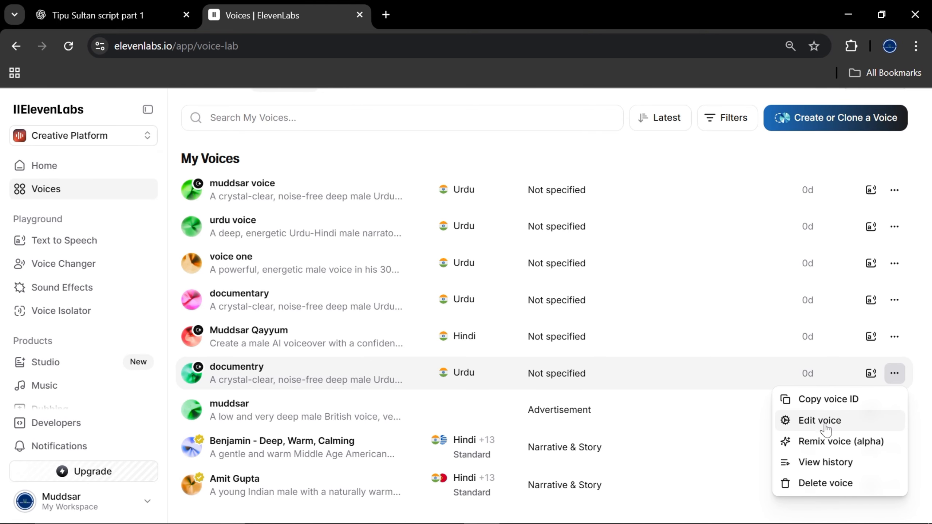
{"action": "left_click", "coordinate": [820, 421]}
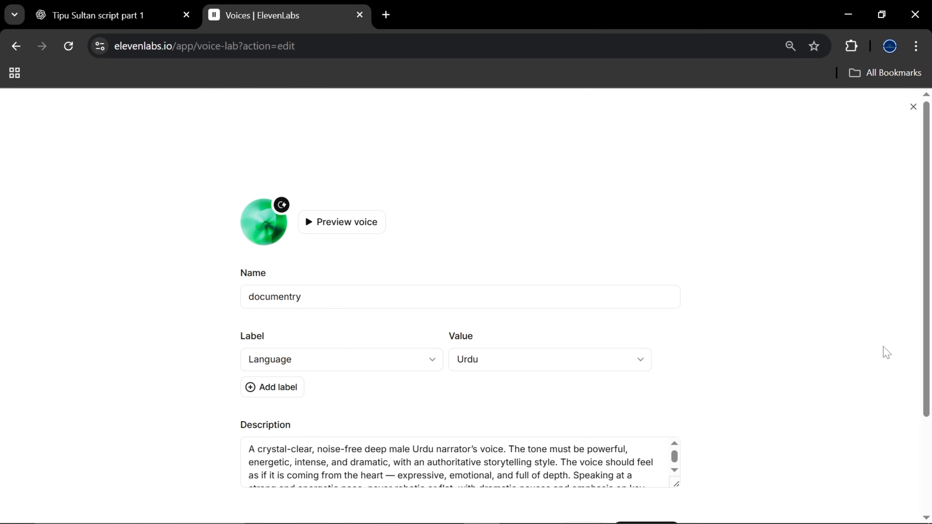
- Review the documentry voice's description, name and audio sample, and close the editor without saving
{"action": "scroll", "coordinate": [919, 412], "scroll_direction": "down", "scroll_amount": 3}
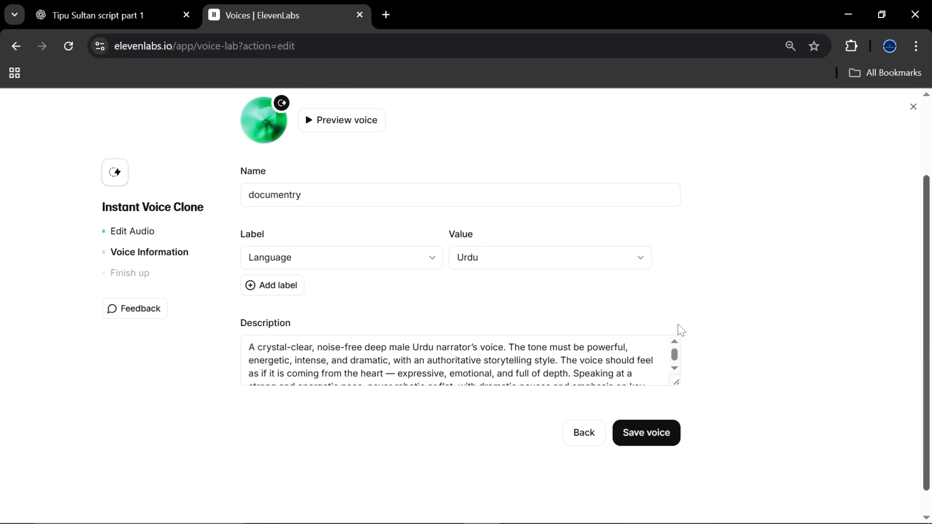
{"action": "left_click_drag", "start_coordinate": [669, 357], "coordinate": [669, 369]}
{"action": "left_click", "coordinate": [670, 375]}
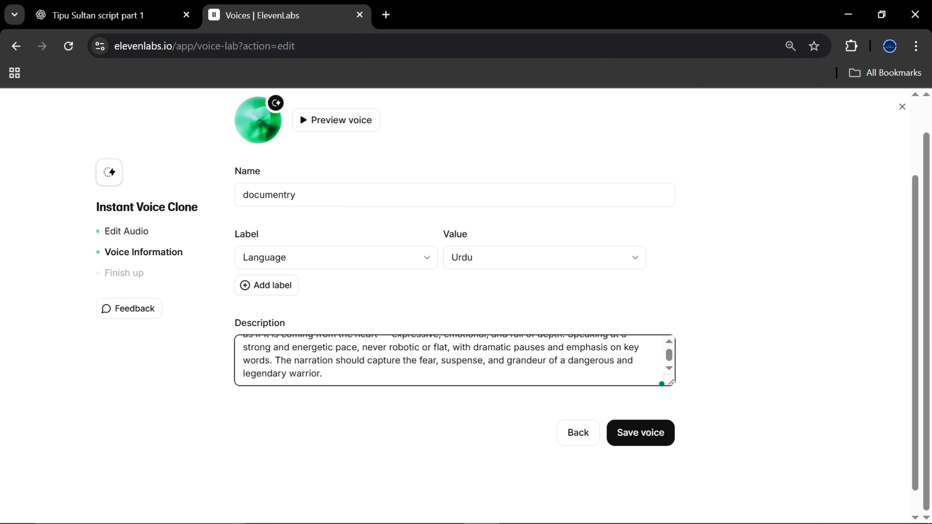
{"action": "key", "text": "ctrl+Home"}
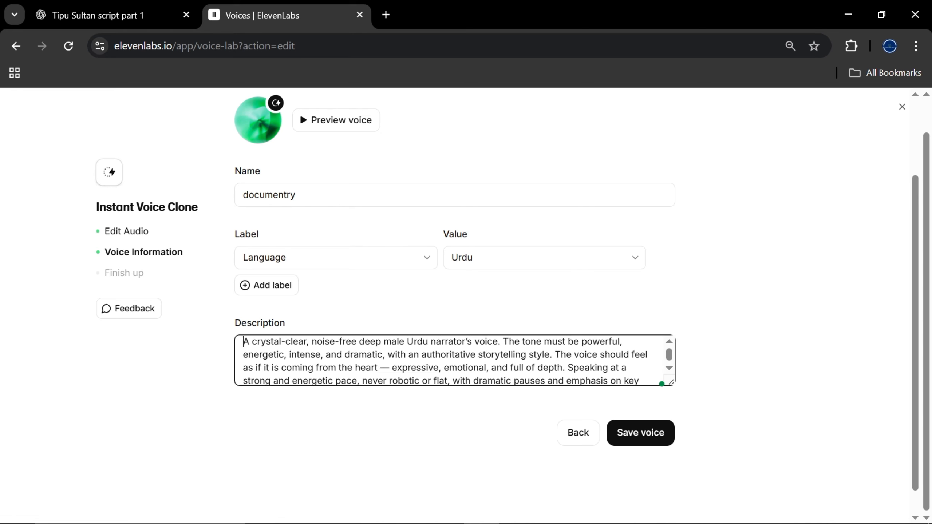
{"action": "scroll", "coordinate": [673, 355], "scroll_direction": "up", "scroll_amount": 1}
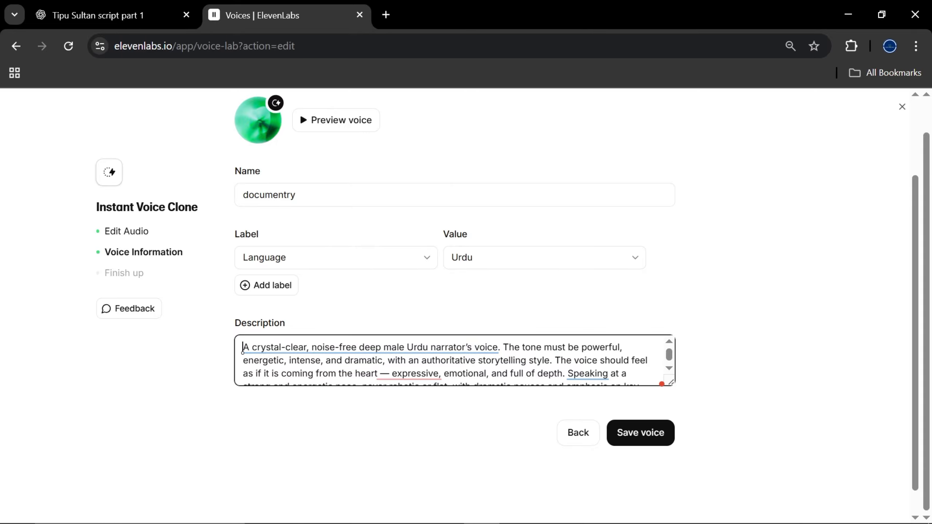
{"action": "scroll", "coordinate": [670, 360], "scroll_direction": "down", "scroll_amount": 2}
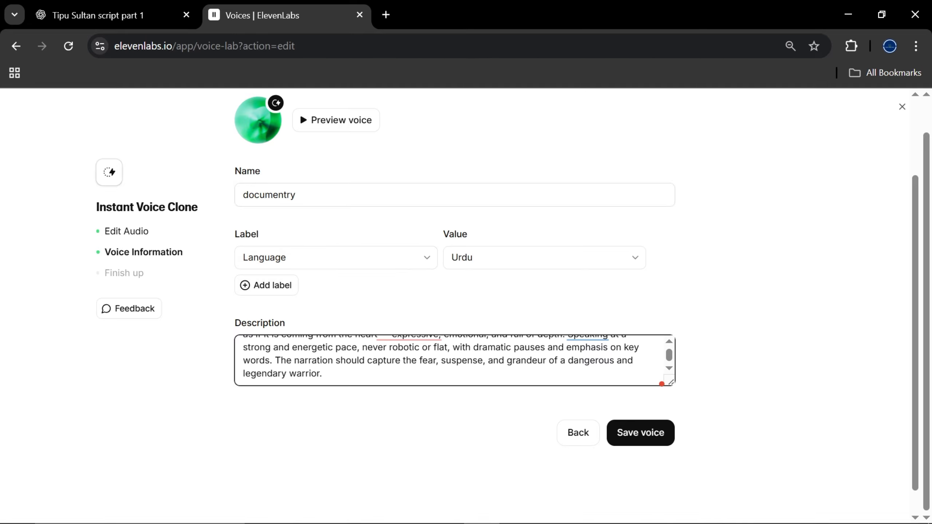
{"action": "double_click", "coordinate": [269, 195]}
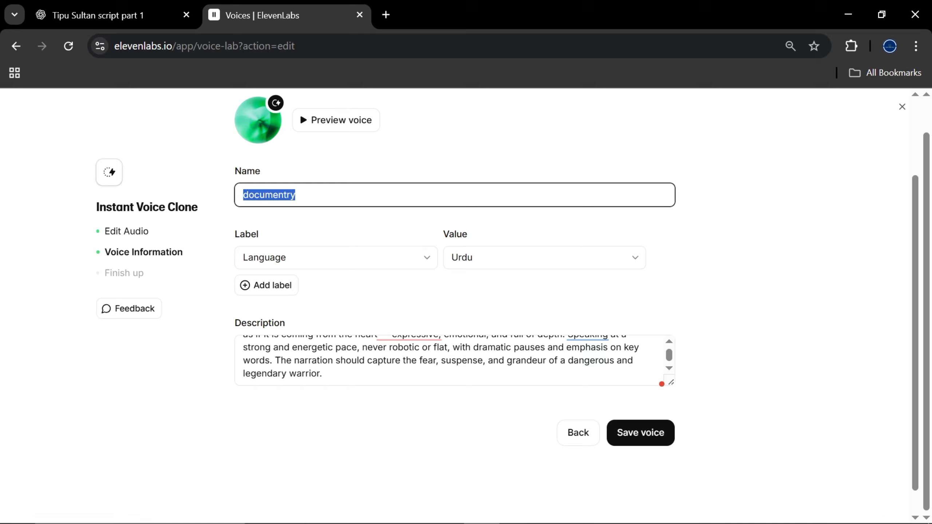
{"action": "left_click", "coordinate": [581, 442]}
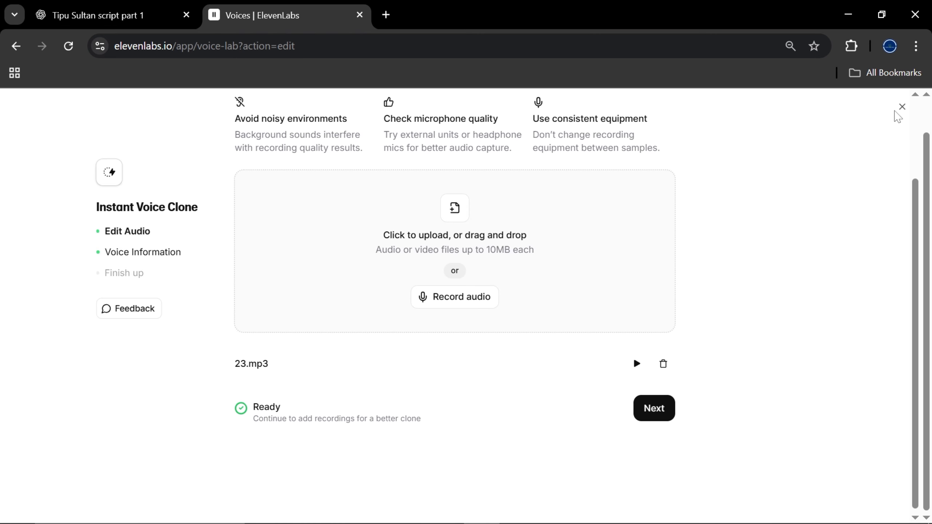
{"action": "left_click", "coordinate": [901, 110]}
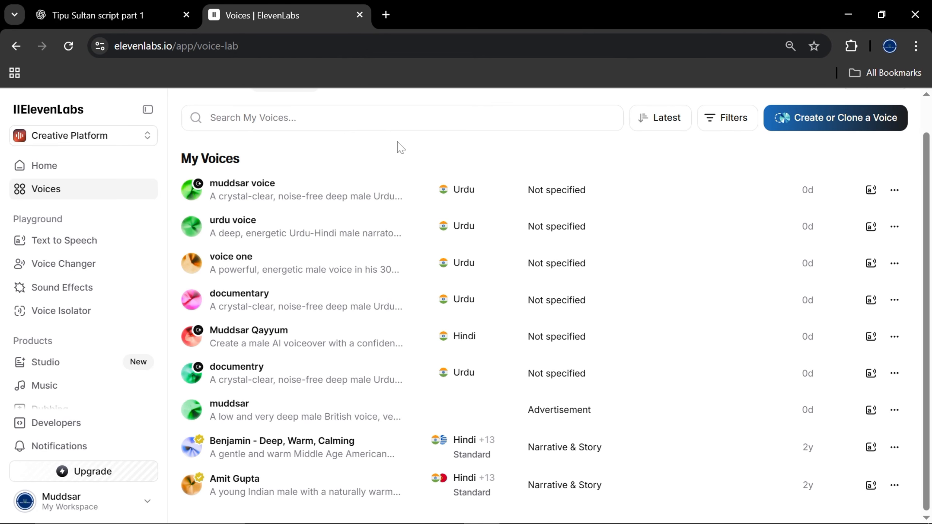
- Open Text to Speech, check the generation history and return to the speech settings
{"action": "left_click", "coordinate": [76, 251]}
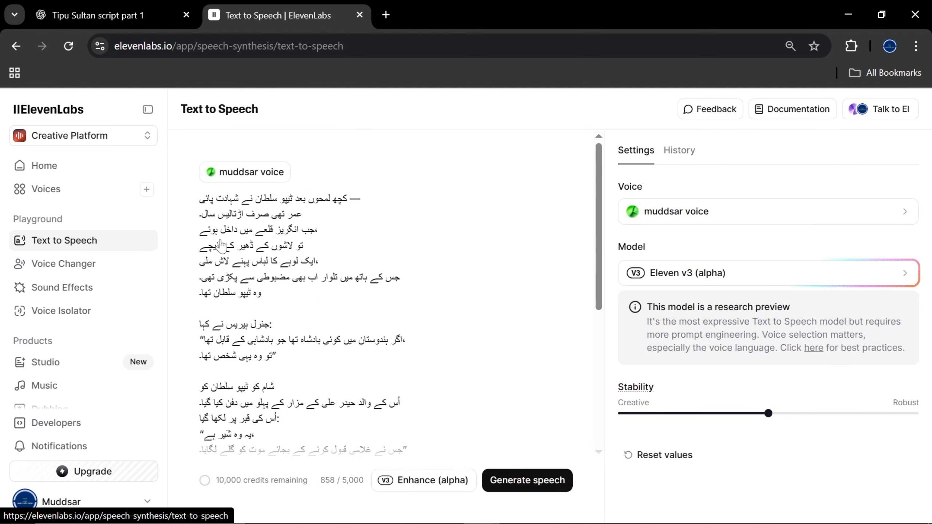
{"action": "left_click", "coordinate": [679, 150]}
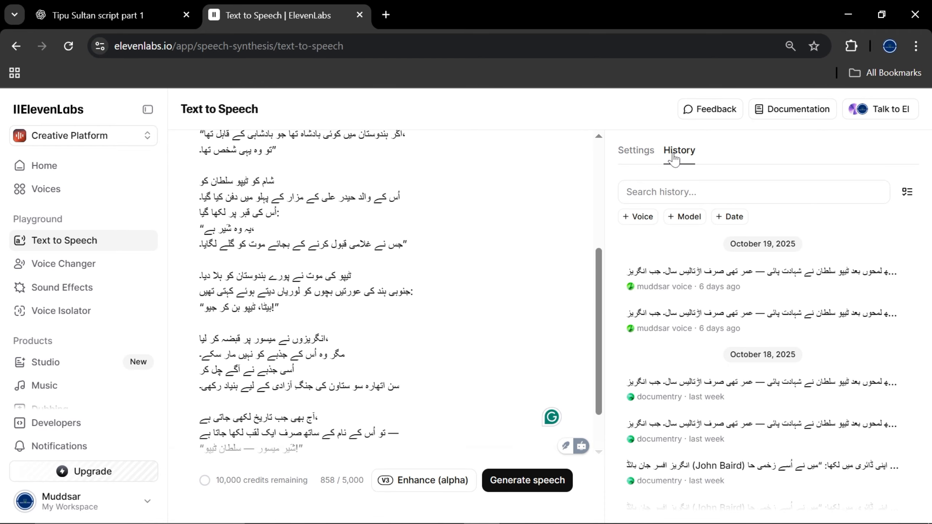
{"action": "left_click", "coordinate": [627, 157]}
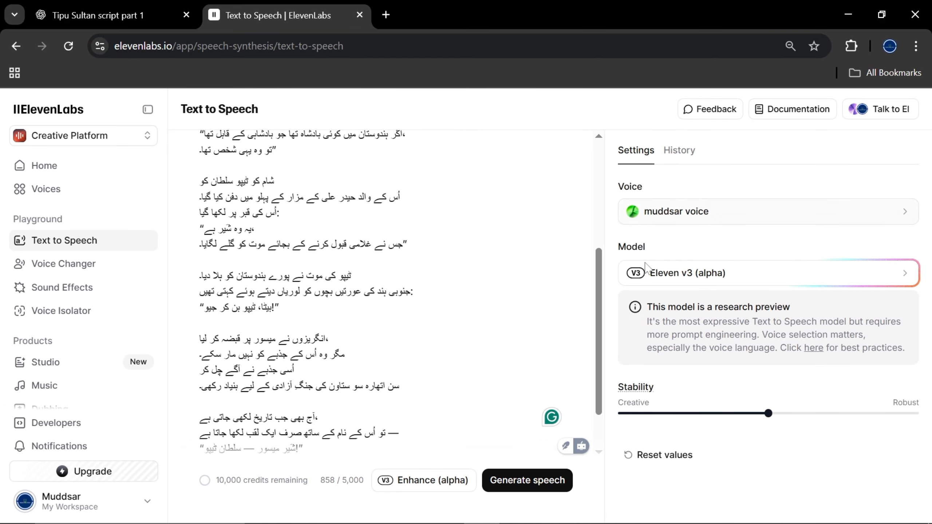
- Set the speech voice to documentry by searching for "DOCU", and choose Eleven v3 (alpha) as the model
{"action": "left_click", "coordinate": [708, 220]}
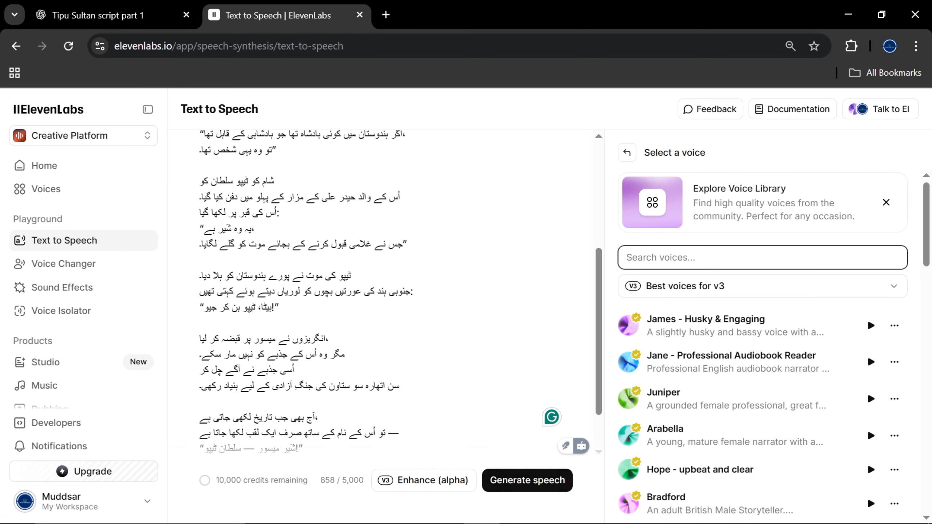
{"action": "type", "text": "DOCU"}
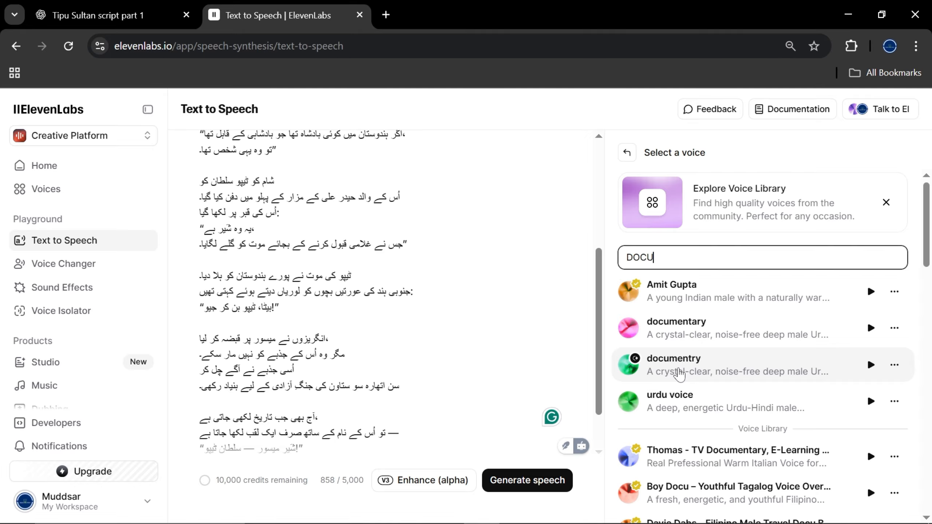
{"action": "left_click", "coordinate": [680, 374]}
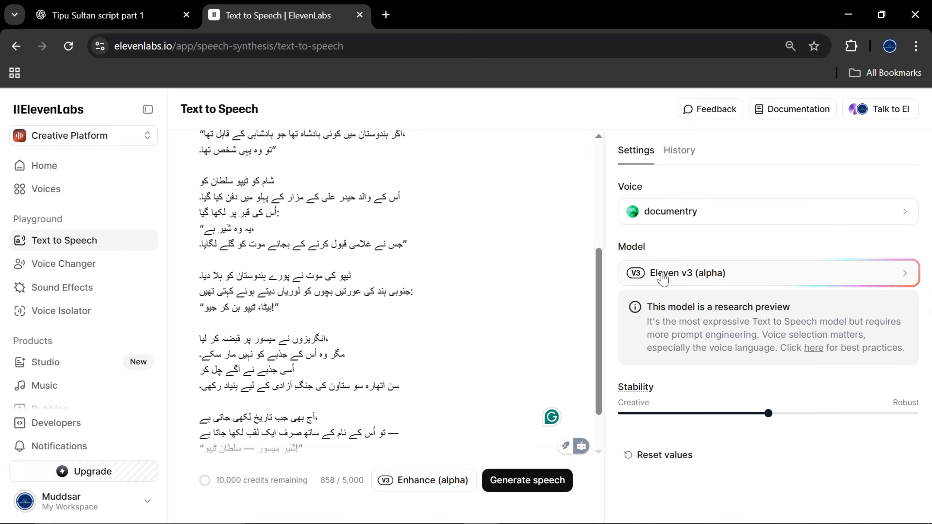
{"action": "left_click", "coordinate": [697, 283]}
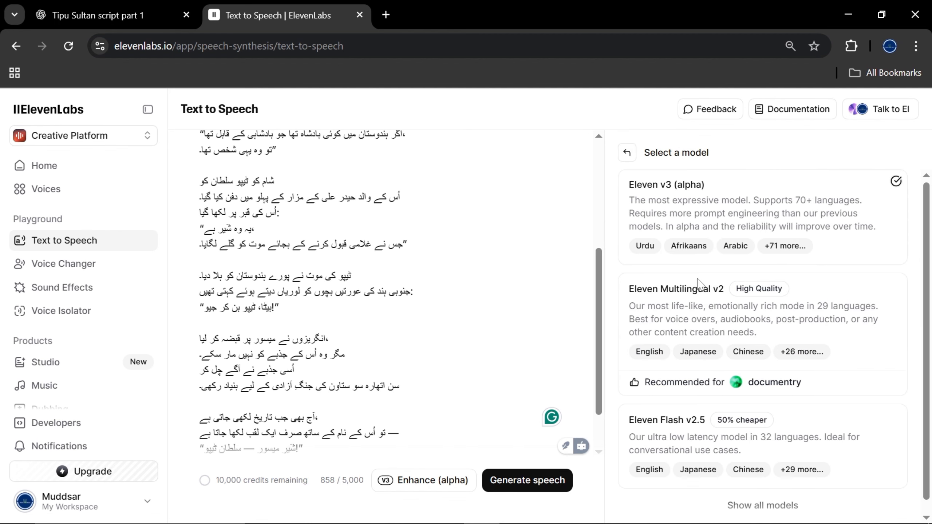
{"action": "left_click", "coordinate": [683, 208]}
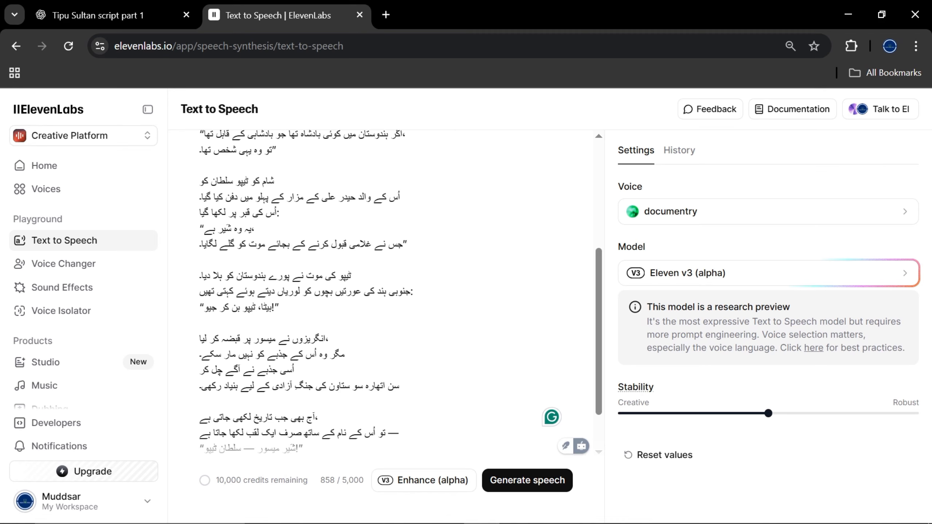
{"action": "triple_click", "coordinate": [308, 202]}
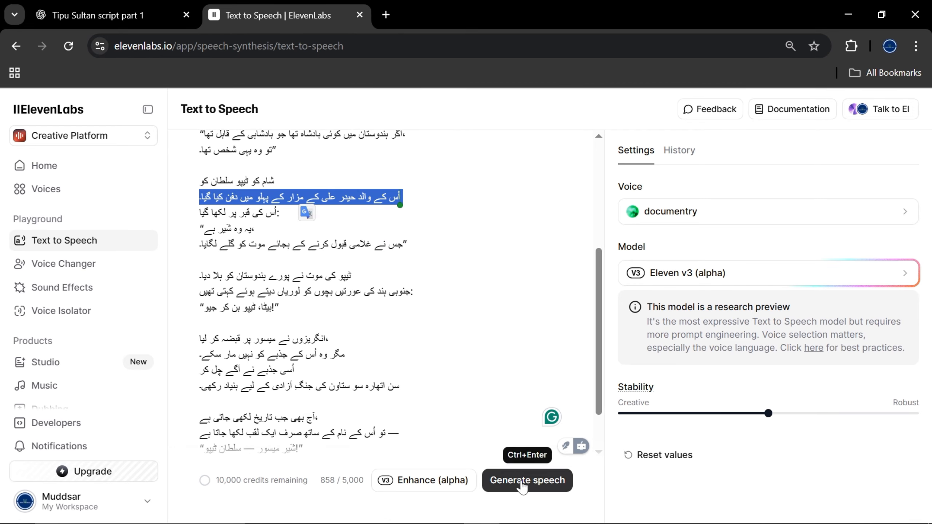
{"action": "triple_click", "coordinate": [323, 338]}
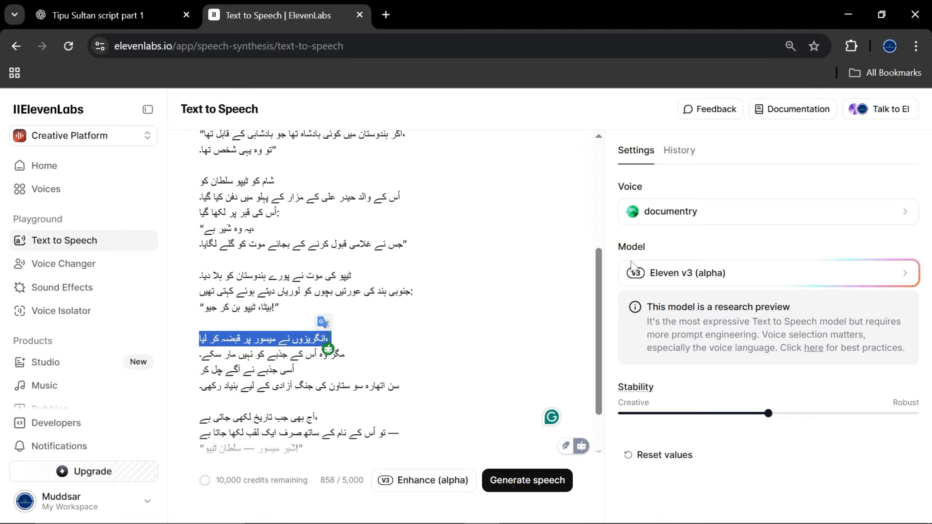
{"action": "scroll", "coordinate": [596, 216], "scroll_direction": "up", "scroll_amount": 5}
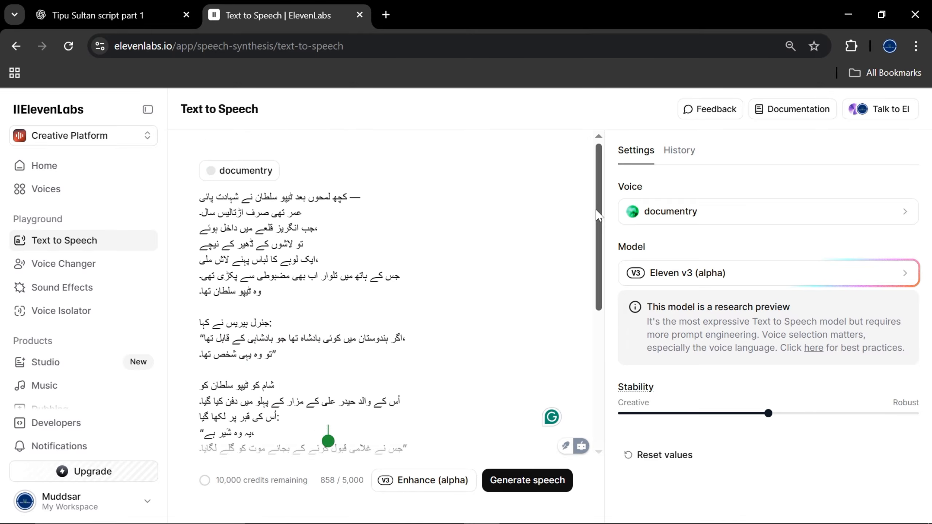
- Check the speech generation history, and switch to the Downloads folder in File Explorer
{"action": "left_click", "coordinate": [685, 156]}
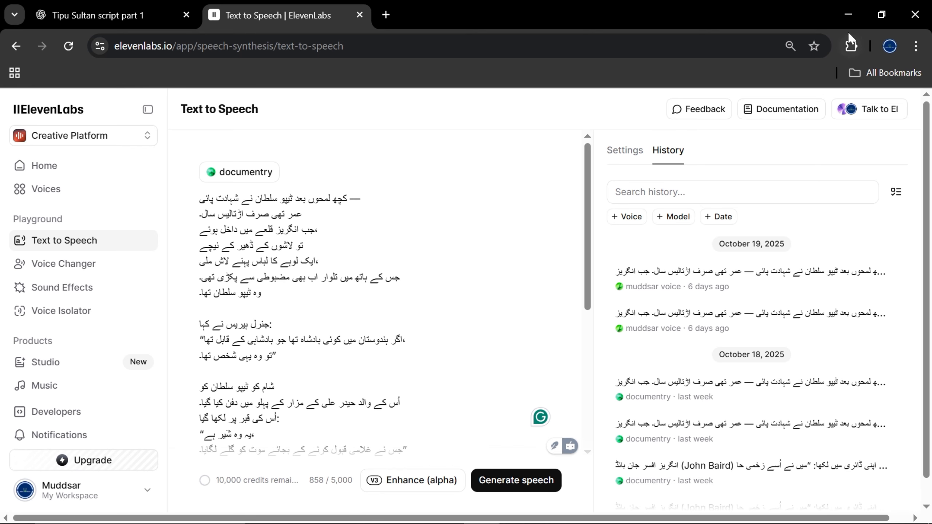
{"action": "left_click", "coordinate": [847, 15]}
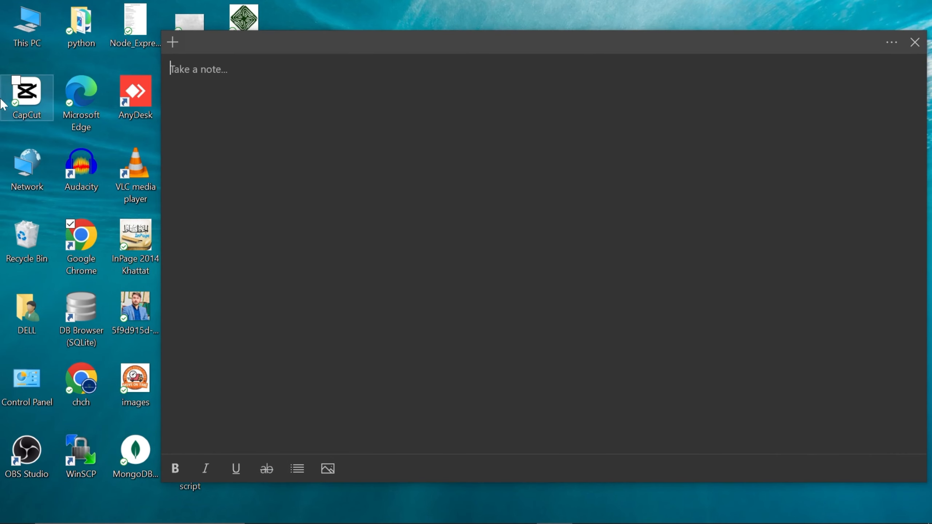
{"action": "double_click", "coordinate": [24, 49]}
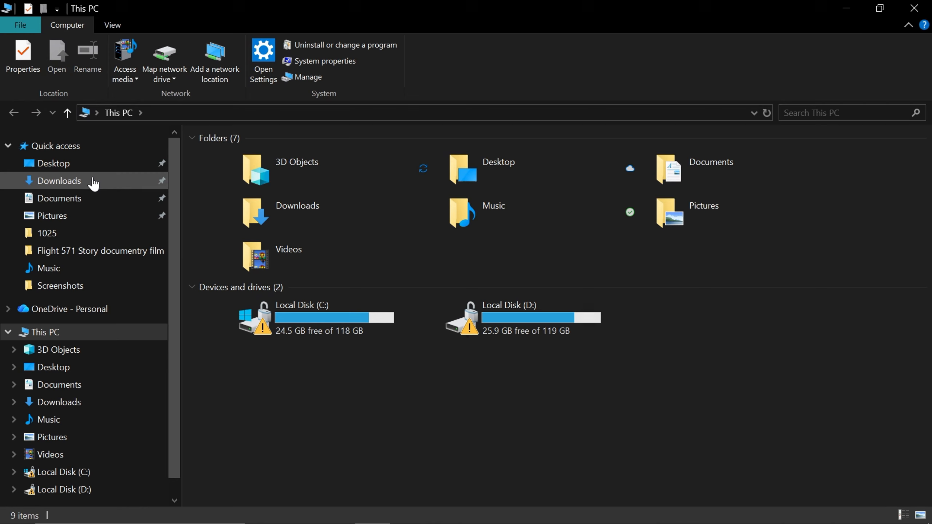
{"action": "left_click", "coordinate": [94, 182]}
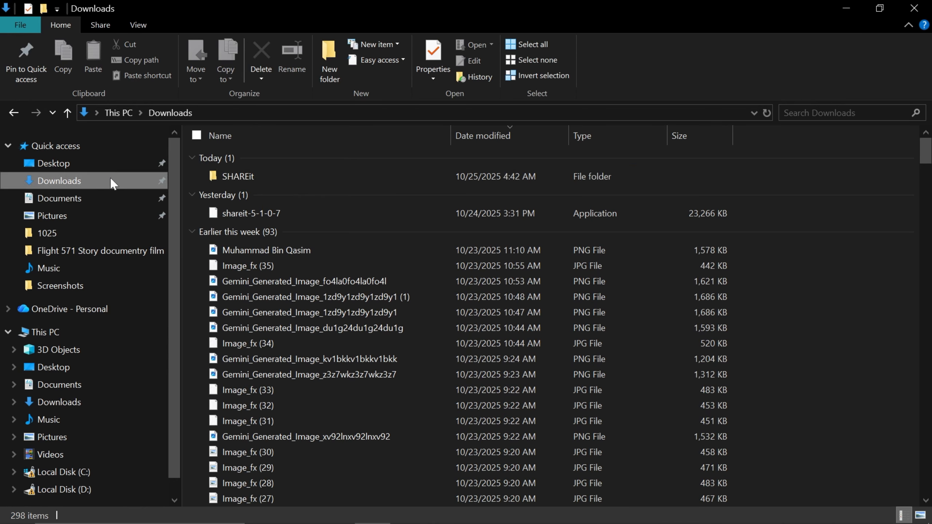
- Play the ts 1 MP3 narration, close the player and look through the other ts audio files up to ts 35
{"action": "left_click_drag", "start_coordinate": [926, 152], "coordinate": [924, 297]}
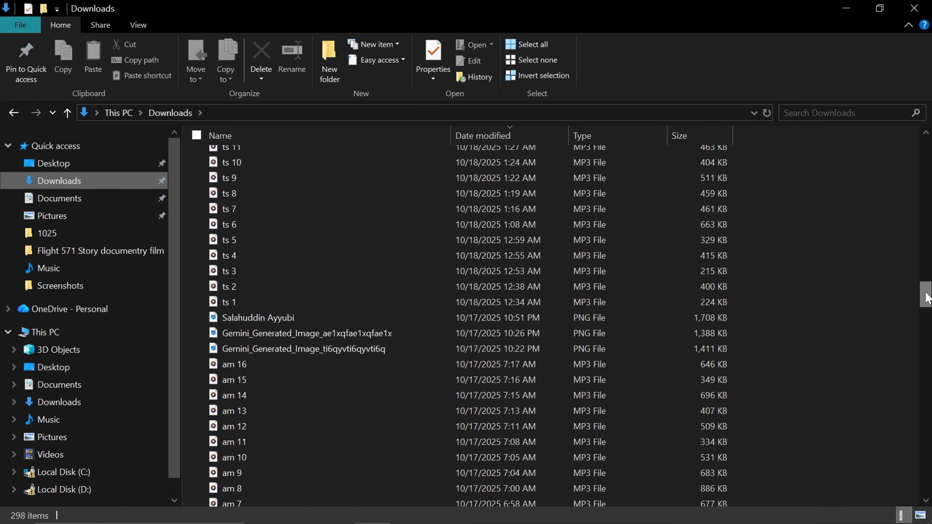
{"action": "left_click", "coordinate": [278, 301]}
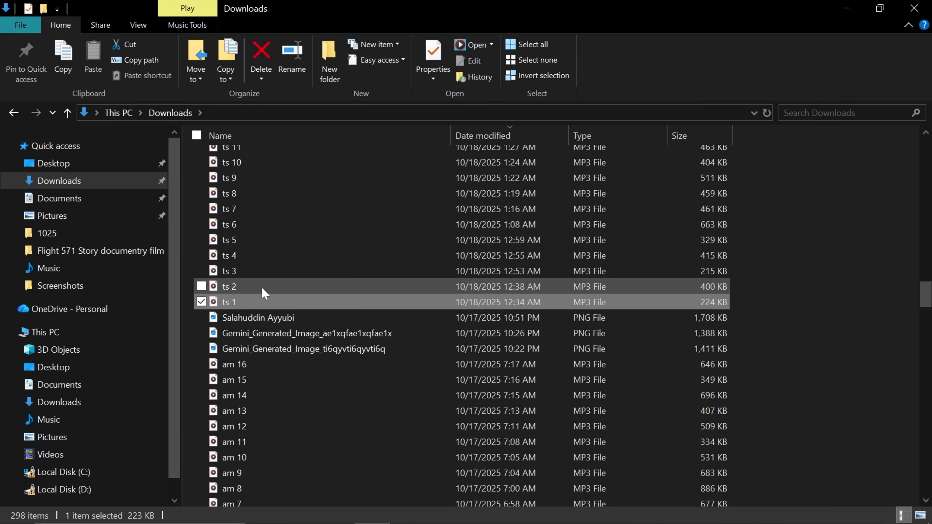
{"action": "double_click", "coordinate": [270, 309]}
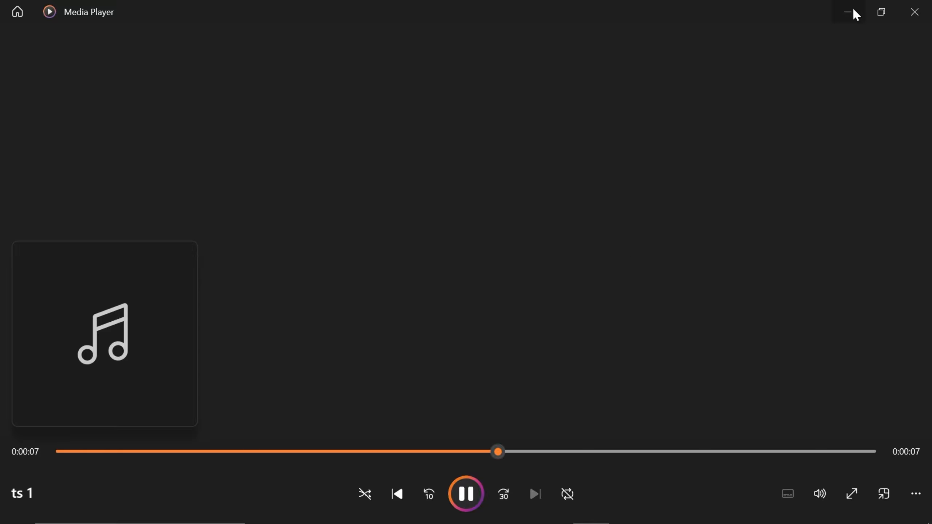
{"action": "left_click", "coordinate": [914, 14]}
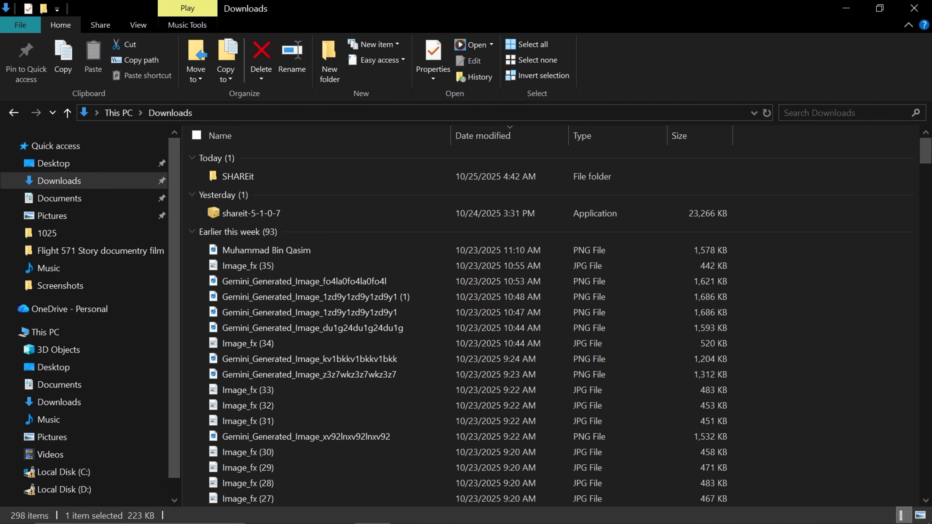
{"action": "left_click_drag", "start_coordinate": [930, 154], "coordinate": [927, 264]}
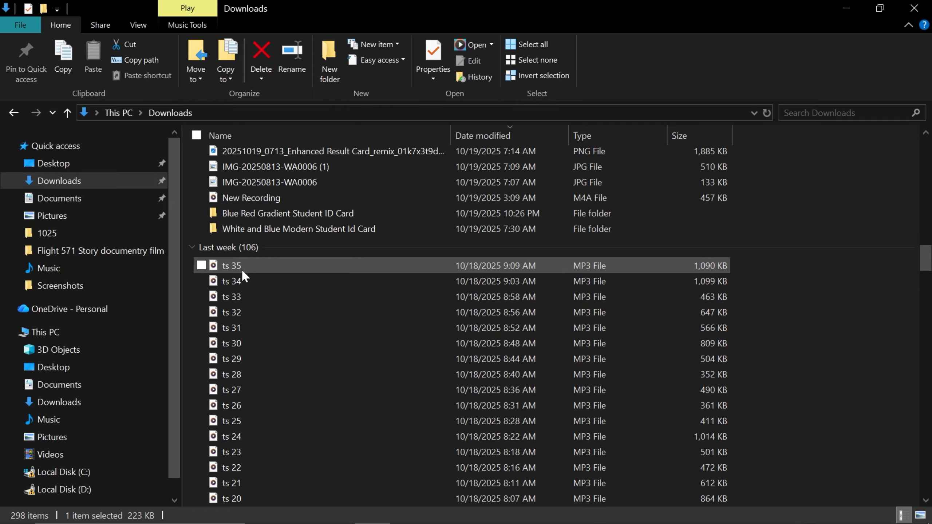
- Return to the Tipu Sultan script part 1 chat in ChatGPT and review the Urdu paragraph on Tipu's childhood training
{"action": "left_click", "coordinate": [484, 518]}
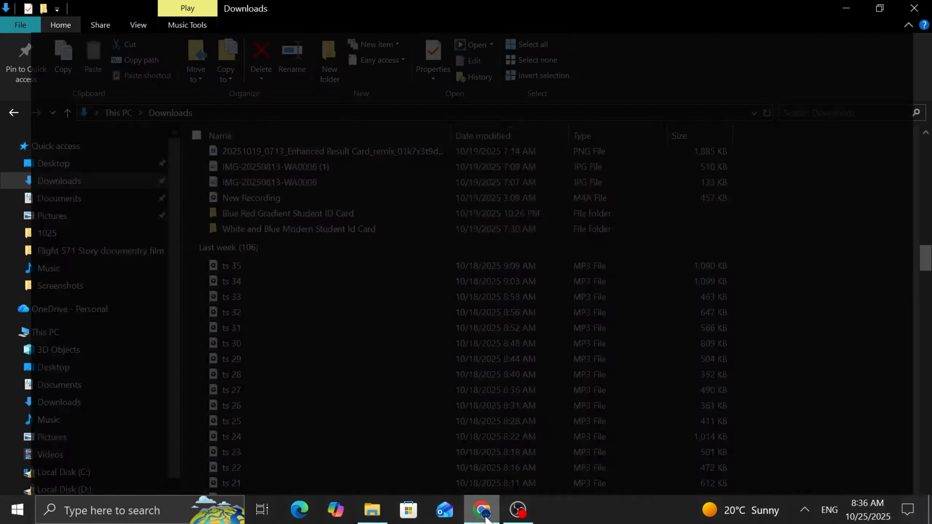
{"action": "left_click", "coordinate": [121, 4]}
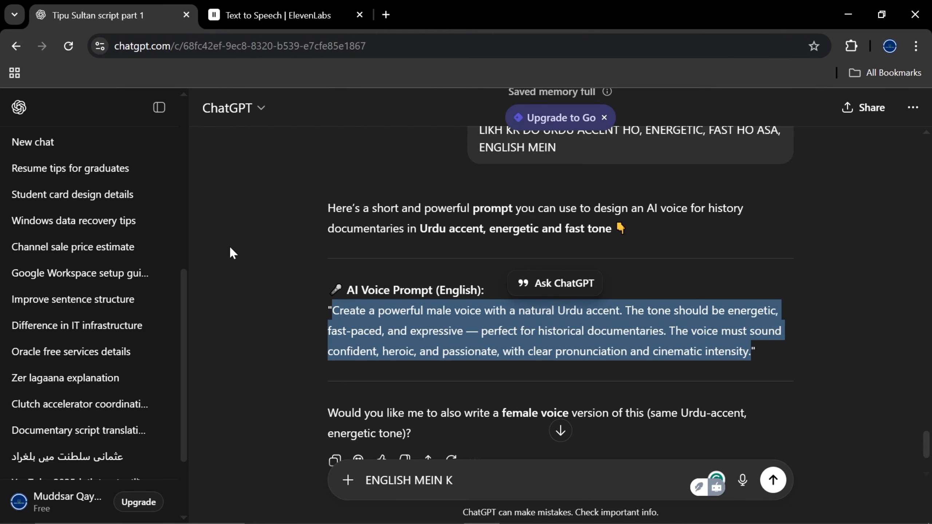
{"action": "scroll", "coordinate": [179, 191], "scroll_direction": "up", "scroll_amount": 10}
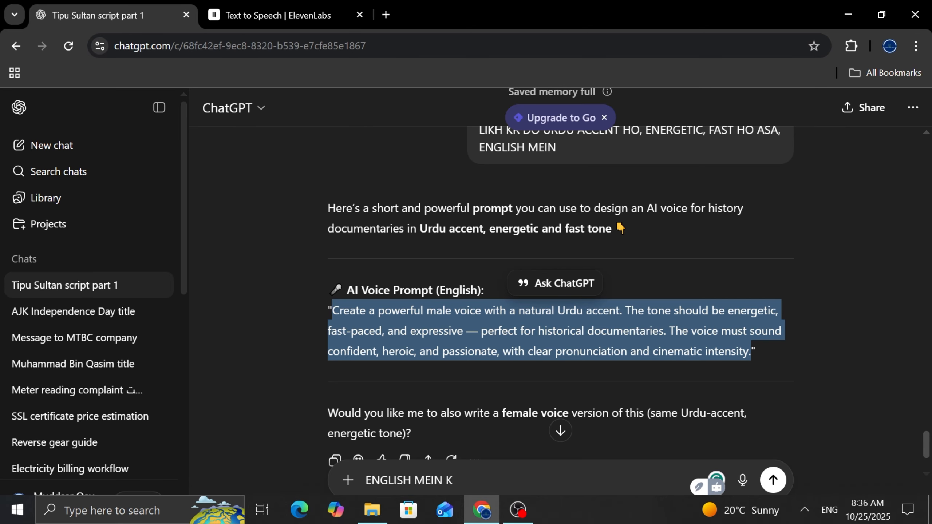
{"action": "scroll", "coordinate": [561, 294], "scroll_direction": "up", "scroll_amount": 10}
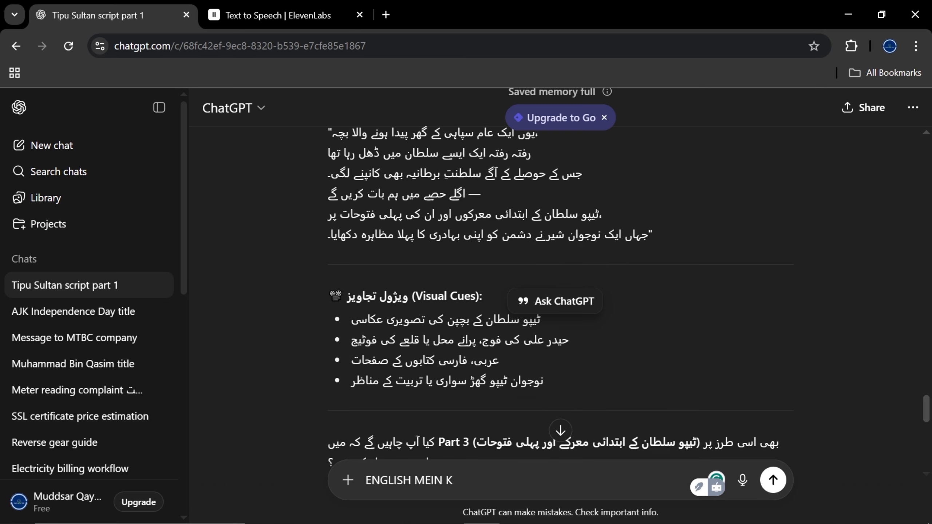
{"action": "scroll", "coordinate": [561, 293], "scroll_direction": "up", "scroll_amount": 15}
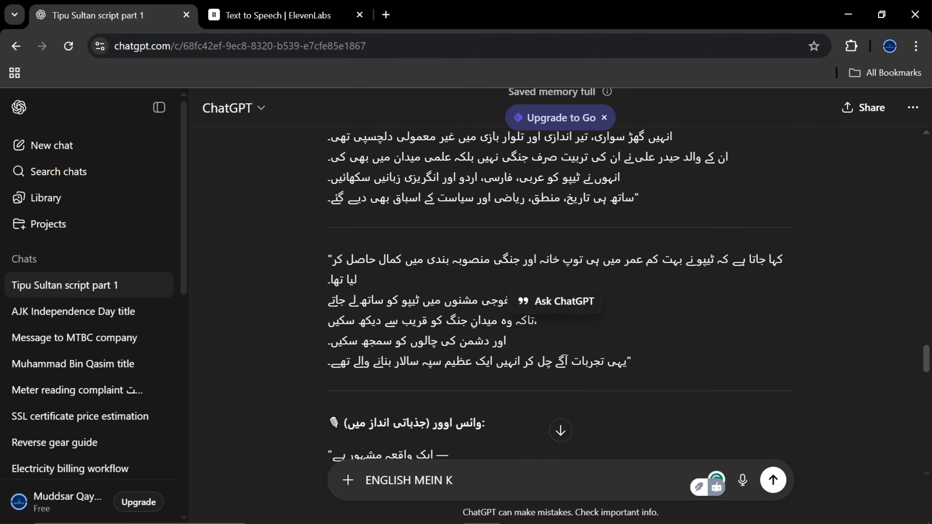
{"action": "scroll", "coordinate": [561, 294], "scroll_direction": "up", "scroll_amount": 1}
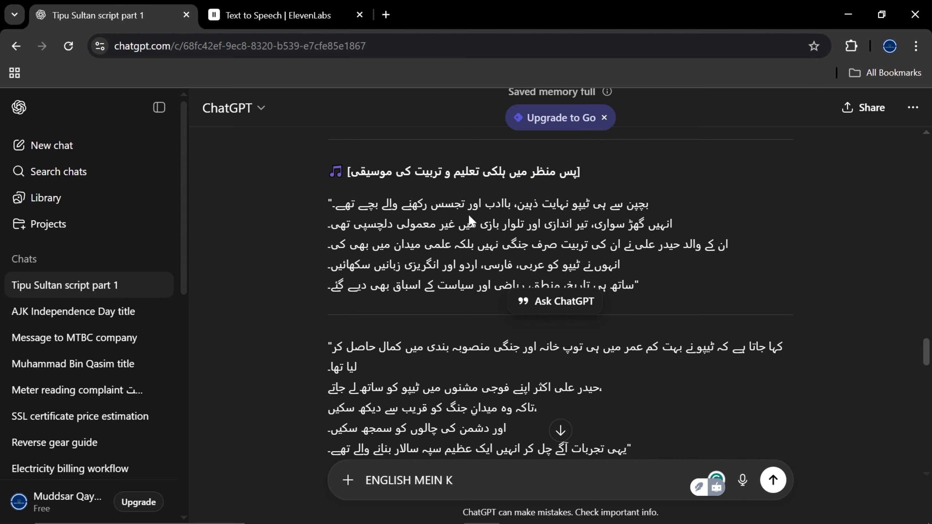
{"action": "left_click_drag", "start_coordinate": [355, 259], "coordinate": [329, 292]}
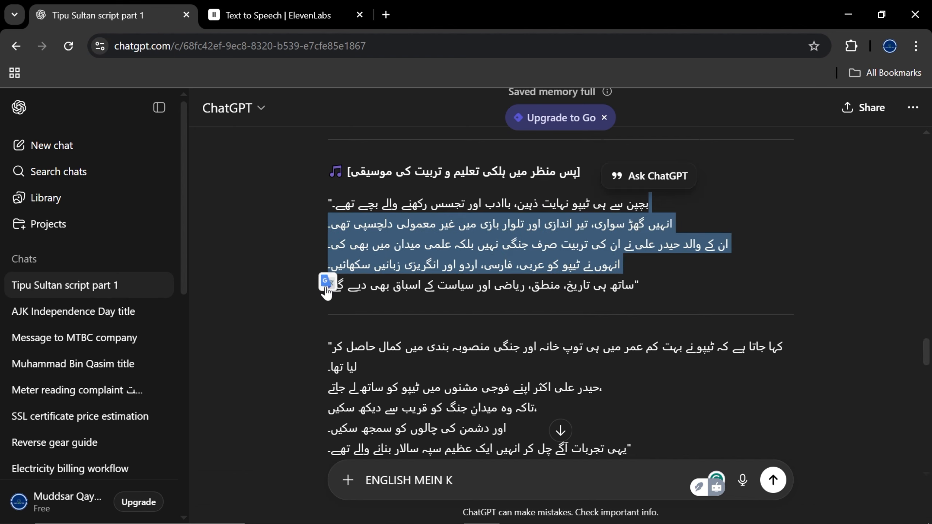
{"action": "left_click", "coordinate": [326, 294]}
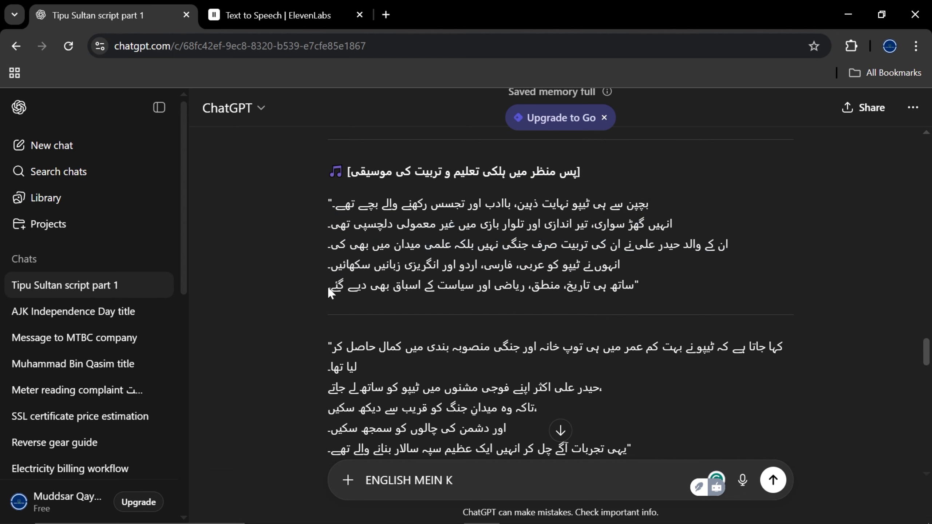
{"action": "left_click_drag", "start_coordinate": [330, 292], "coordinate": [620, 202]}
- Copy the opening Part 1 voiceover passage, from "Har daur mein kuch log" through "ke naam se jaanti hai."
{"action": "scroll", "coordinate": [620, 205], "scroll_direction": "up", "scroll_amount": 10}
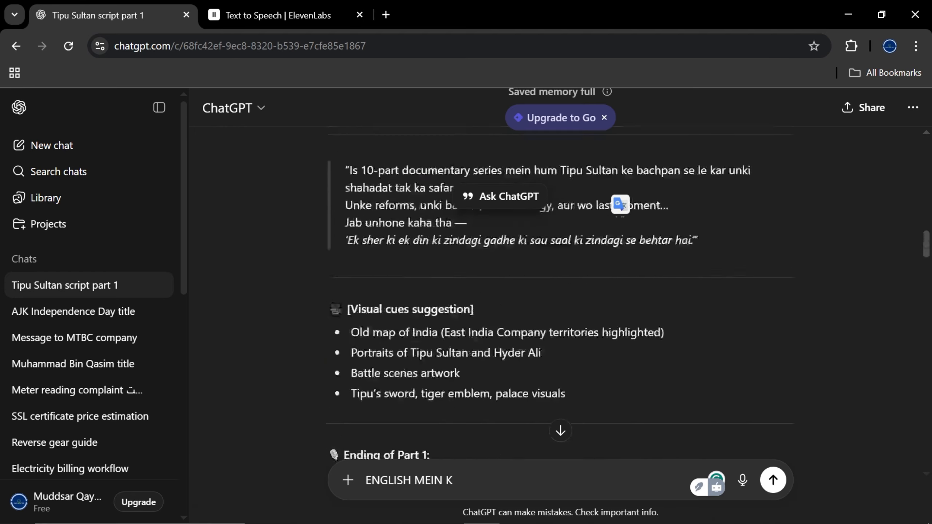
{"action": "scroll", "coordinate": [620, 204], "scroll_direction": "up", "scroll_amount": 5}
{"action": "left_click_drag", "start_coordinate": [349, 192], "coordinate": [695, 262]}
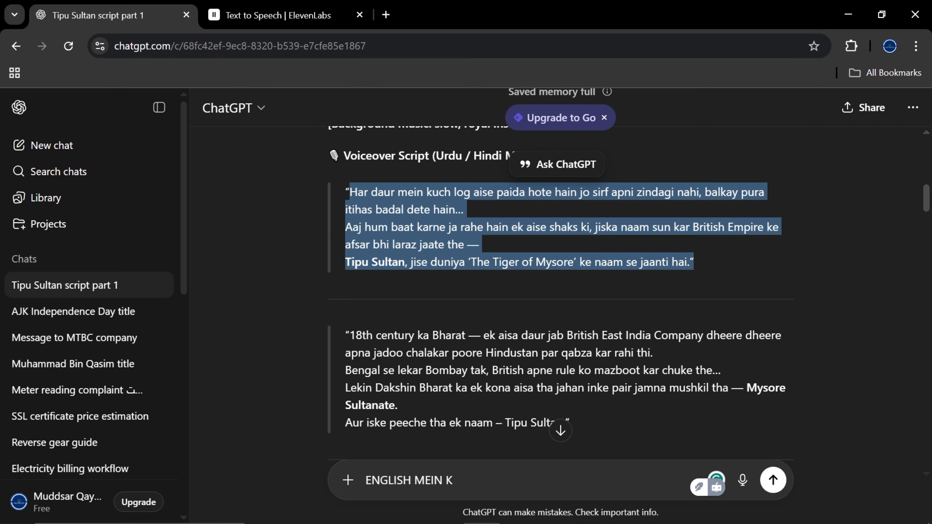
- Replace the draft message with "I NEED IMAGE PROMPT FOR THIS:" followed by the copied voiceover passage, and send it
{"action": "left_click_drag", "start_coordinate": [453, 480], "coordinate": [366, 480]}
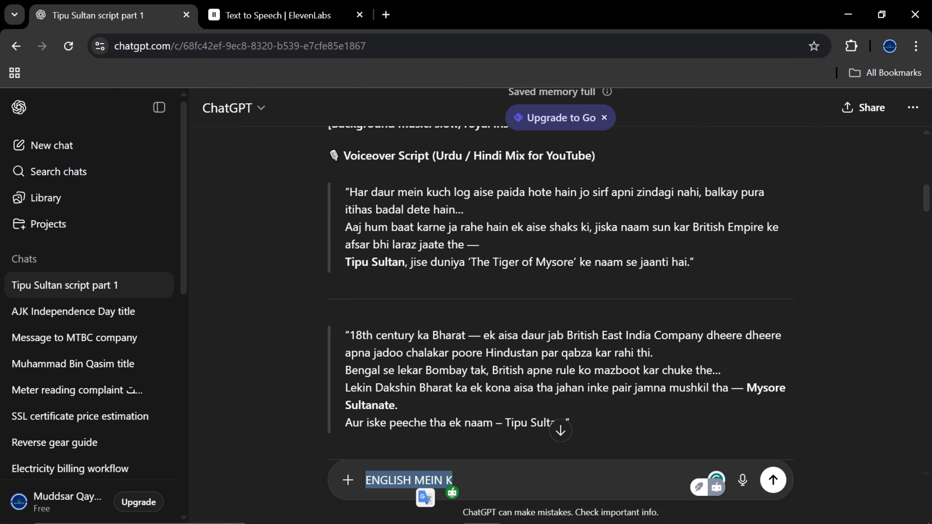
{"action": "type", "text": "I NEED I"}
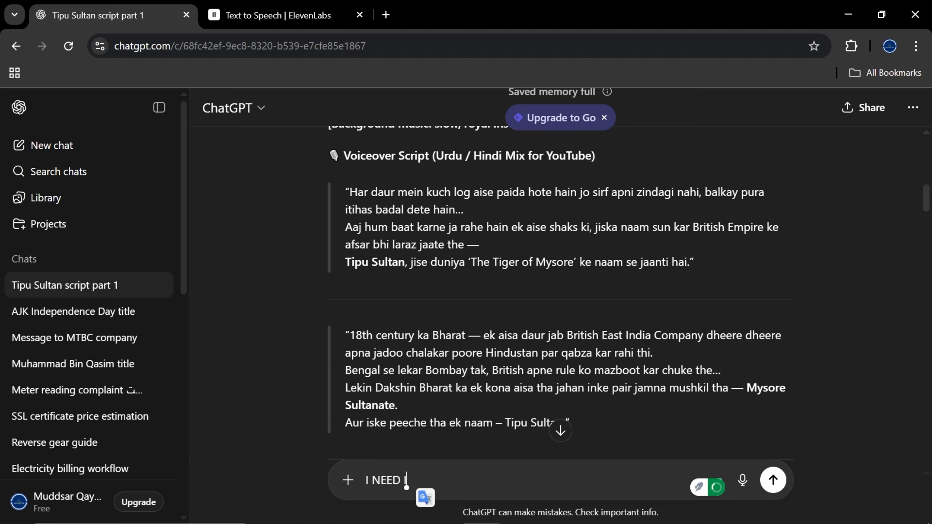
{"action": "type", "text": "MAGE PROMPT"}
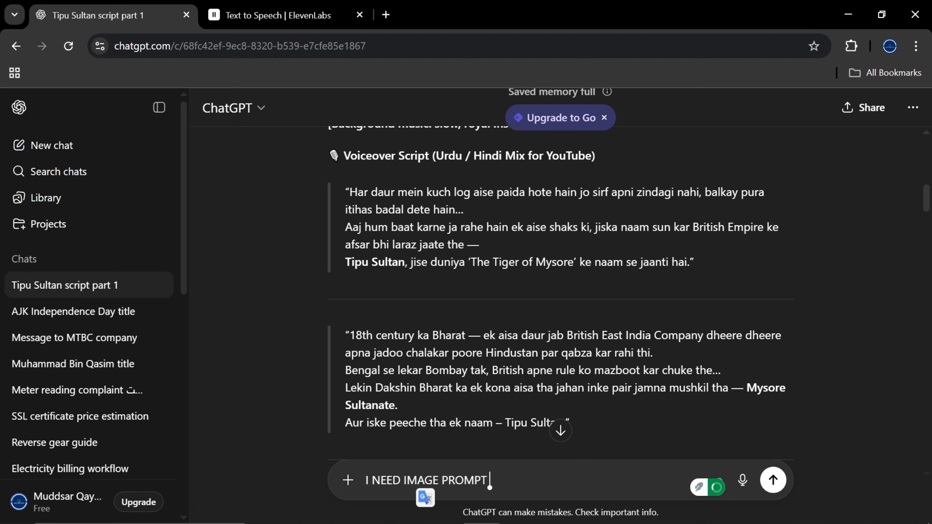
{"action": "type", "text": " FOR THIS:"}
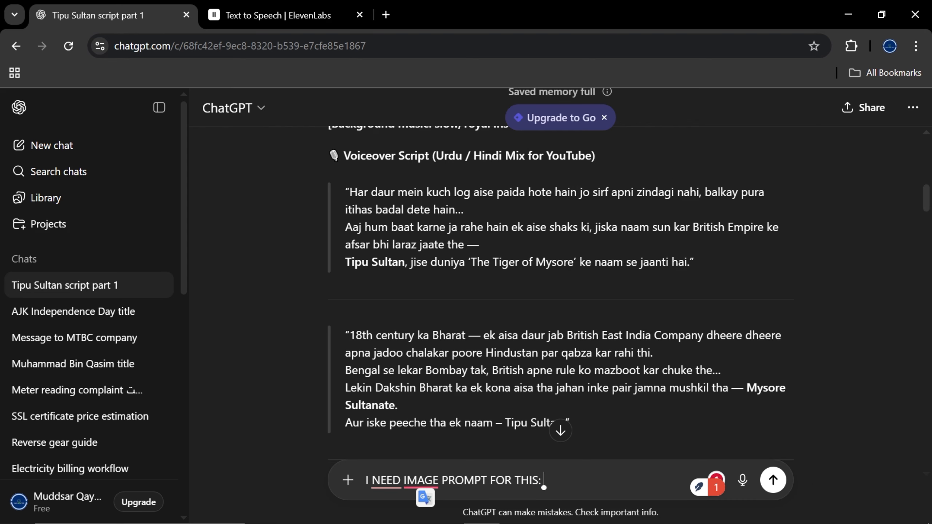
{"action": "left_click", "coordinate": [421, 481]}
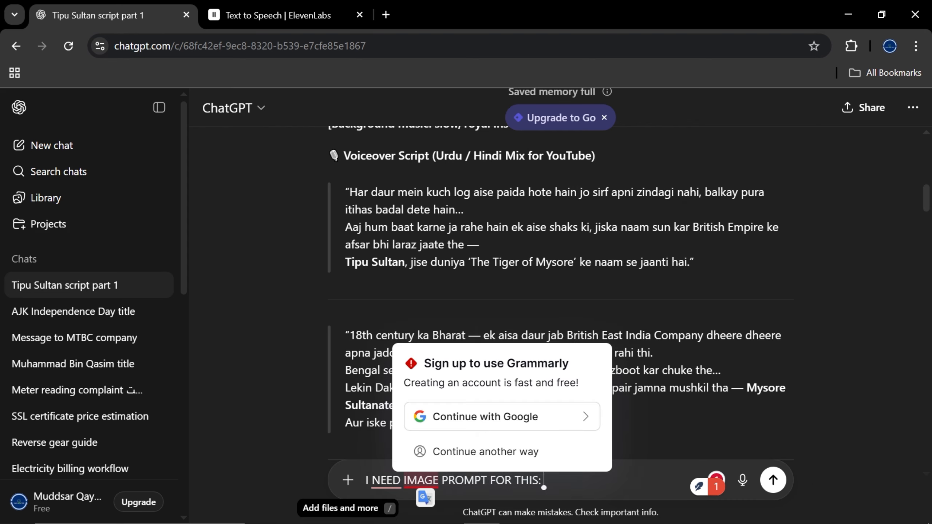
{"action": "left_click", "coordinate": [554, 484]}
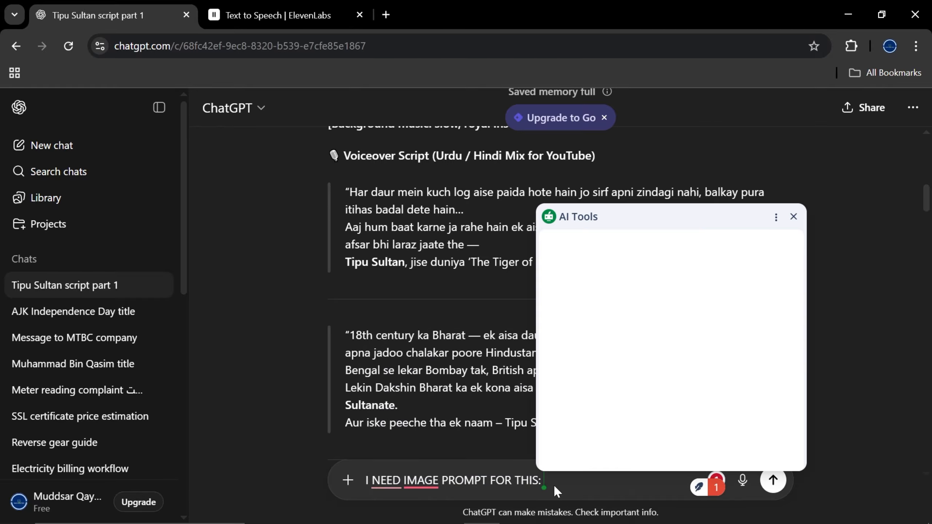
{"action": "type", "text": "Har daur mein kuch log aise paida hote hain jo sirf apni zindagi nahi, balkay pura itihas badal dete hain... Aaj hum baat karne ja rahe hain ek aise shaks ki, jiska naam sun kar British Empire ke afsar bhi laraz jaate the — Tipu Sultan, jise duniya ‘The Tiger of Mysore’ ke naam se jaanti hai."}
{"action": "key", "text": "Return"}
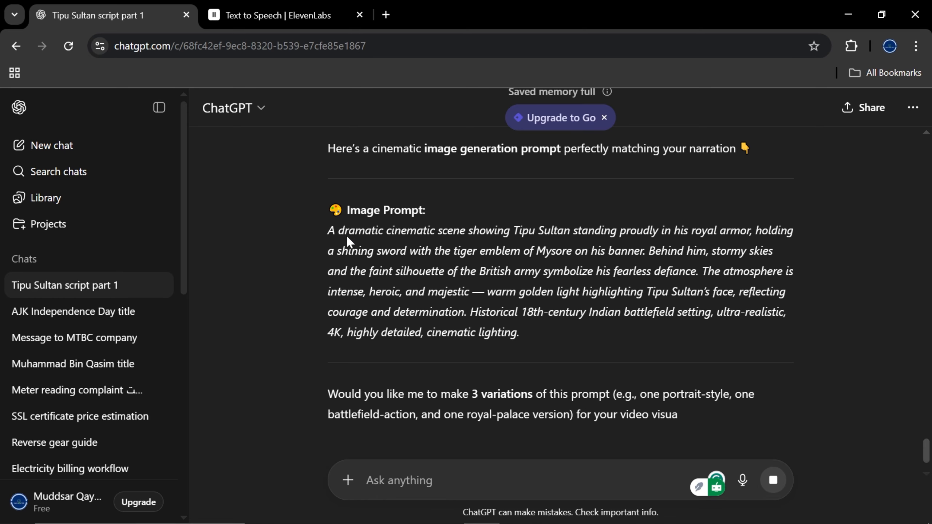
- Review the generated image prompt and send "I NEED CHARATER IMAGE FOR Tipu Sultan SO PLEASE WRITE PROMPT IN ENNGLISH"
{"action": "left_click_drag", "start_coordinate": [326, 234], "coordinate": [549, 334]}
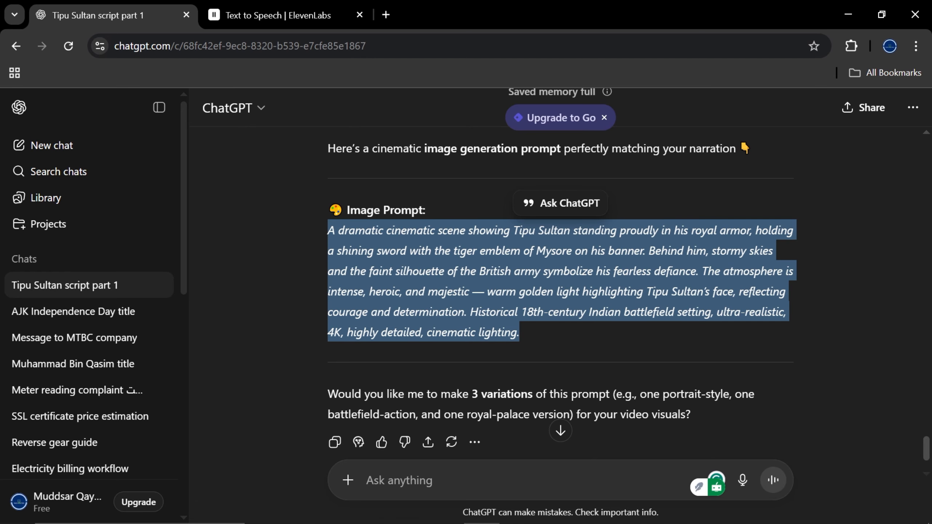
{"action": "left_click_drag", "start_coordinate": [513, 230], "coordinate": [570, 230]}
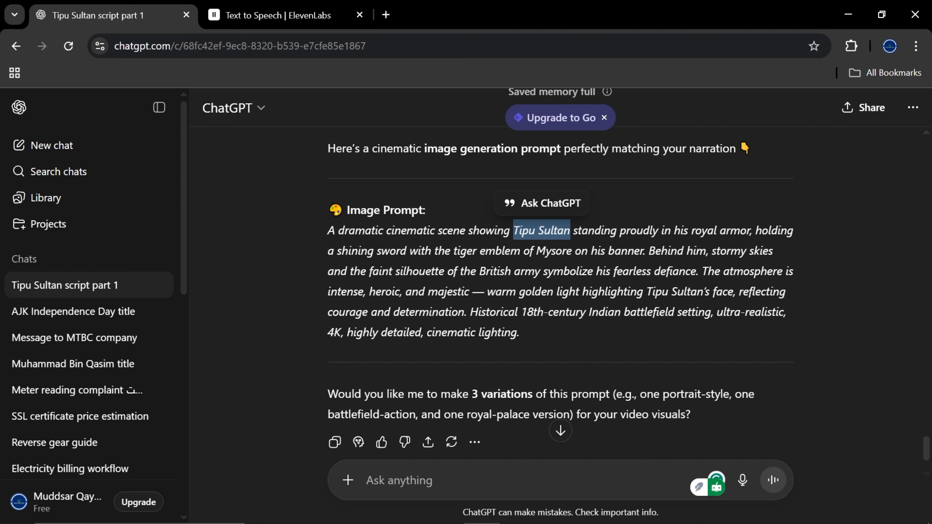
{"action": "left_click", "coordinate": [365, 480]}
{"action": "type", "text": "I NE"}
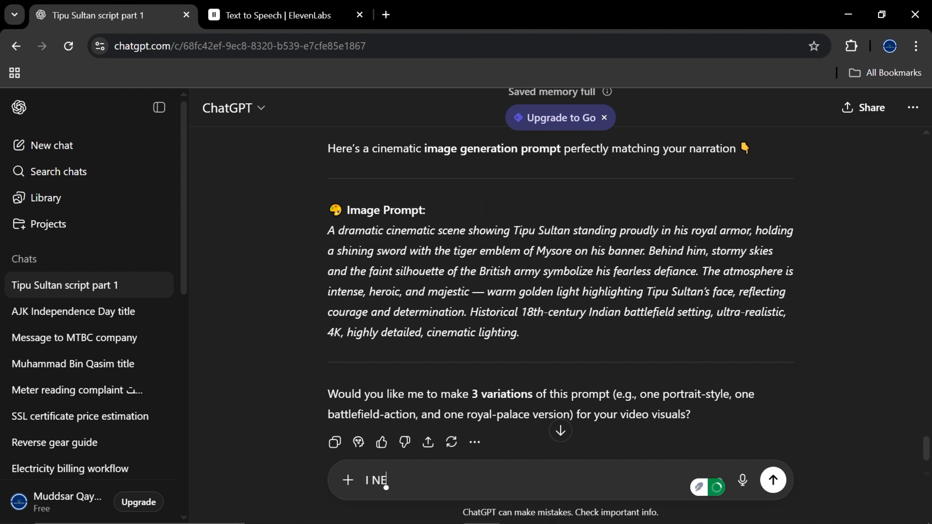
{"action": "type", "text": "ED CHARATER IMAGE FOR Tipu Sultan"}
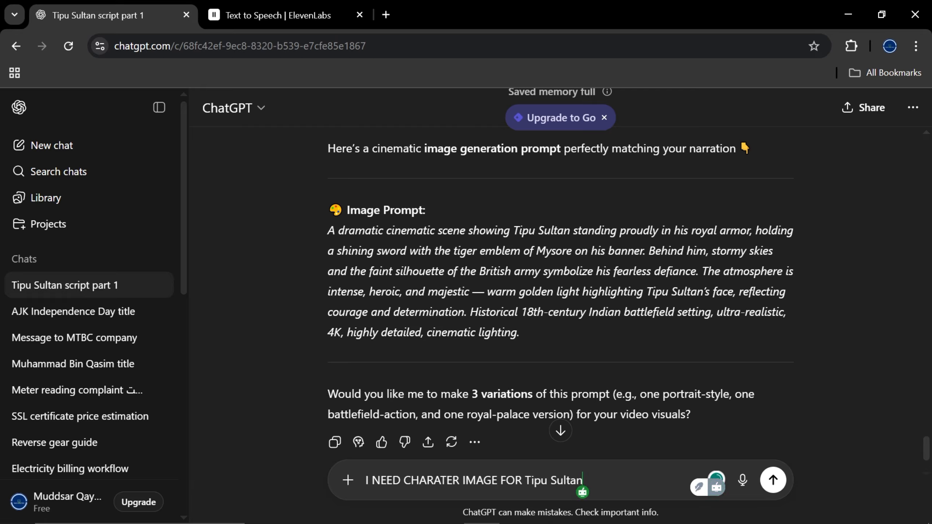
{"action": "type", "text": " SO PLEASE WRITE"}
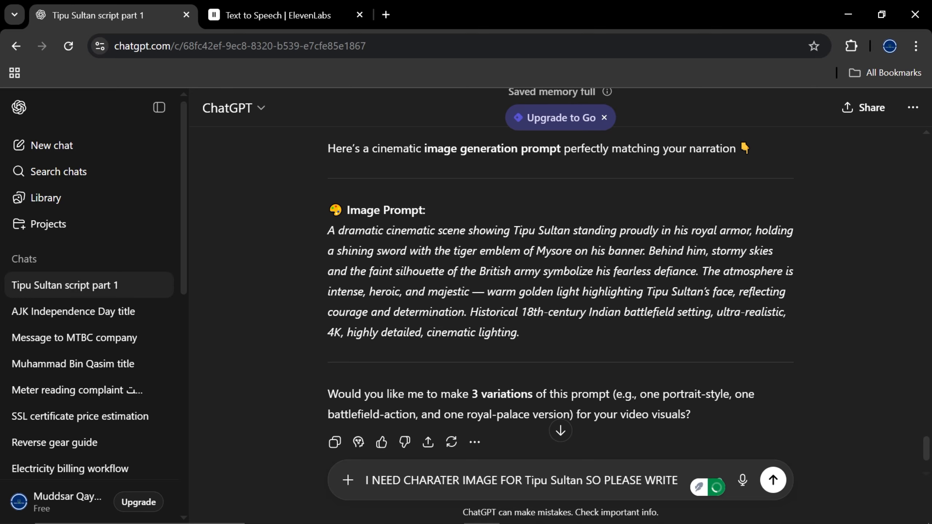
{"action": "type", "text": " PROMPT"}
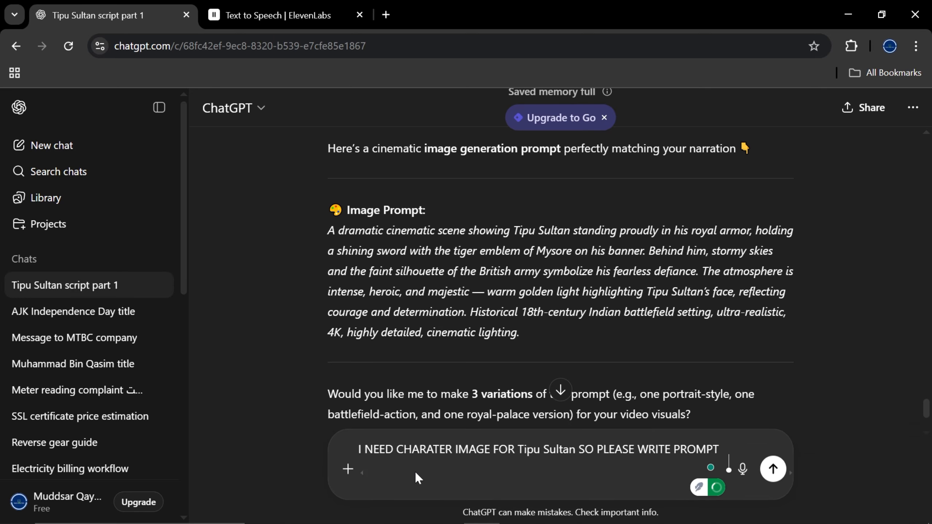
{"action": "type", "text": " IN ENNGLISH"}
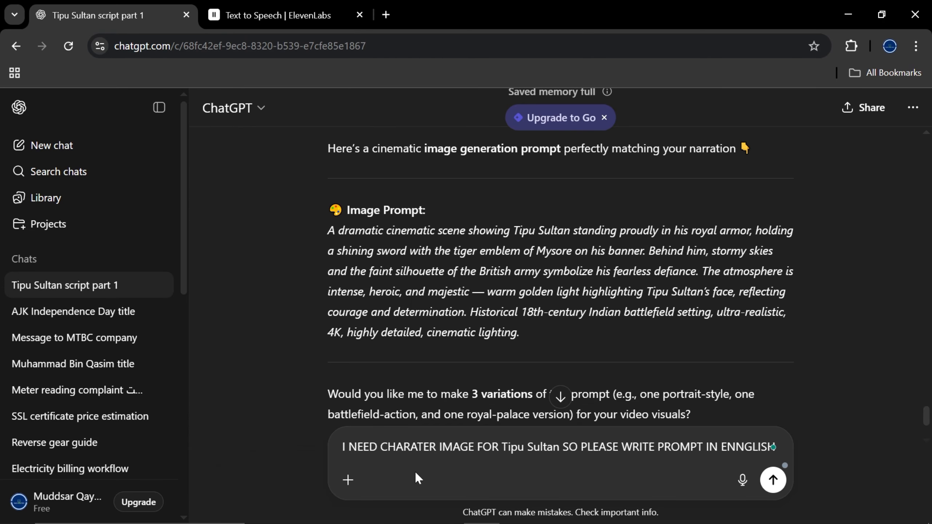
{"action": "key", "text": "Return"}
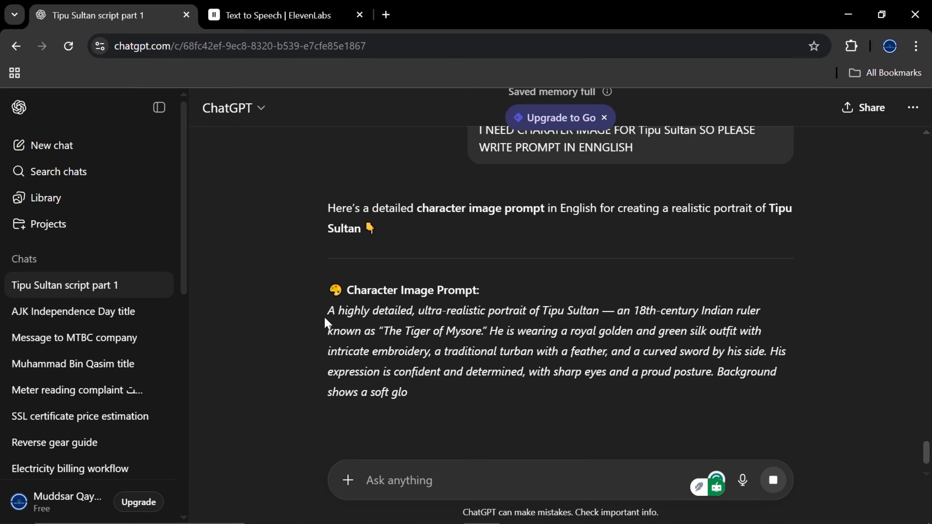
- Copy the full Character Image Prompt text for Tipu Sultan from ChatGPT's reply
{"action": "left_click_drag", "start_coordinate": [324, 316], "coordinate": [514, 418]}
{"action": "key", "text": "ctrl+c"}
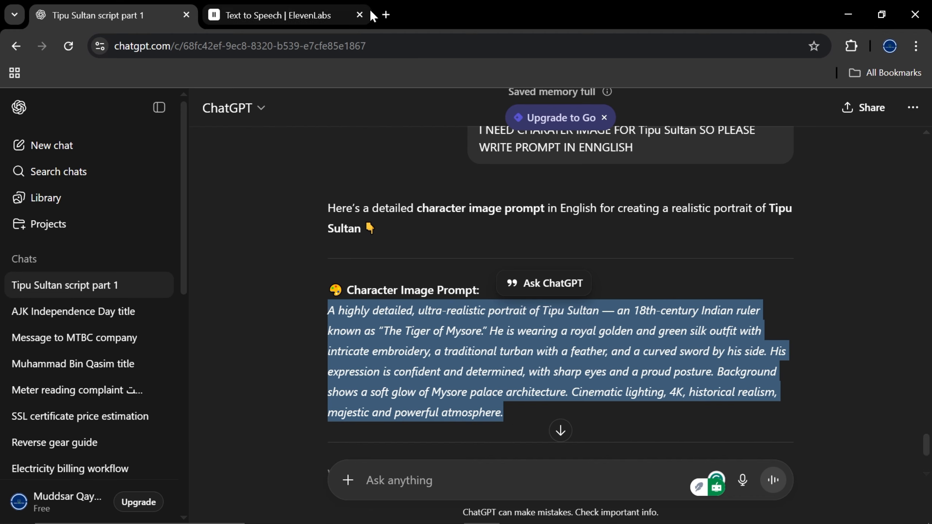
- Open the ImageFX image generator in a new browser tab
{"action": "left_click", "coordinate": [382, 14]}
{"action": "type", "text": "IMG"}
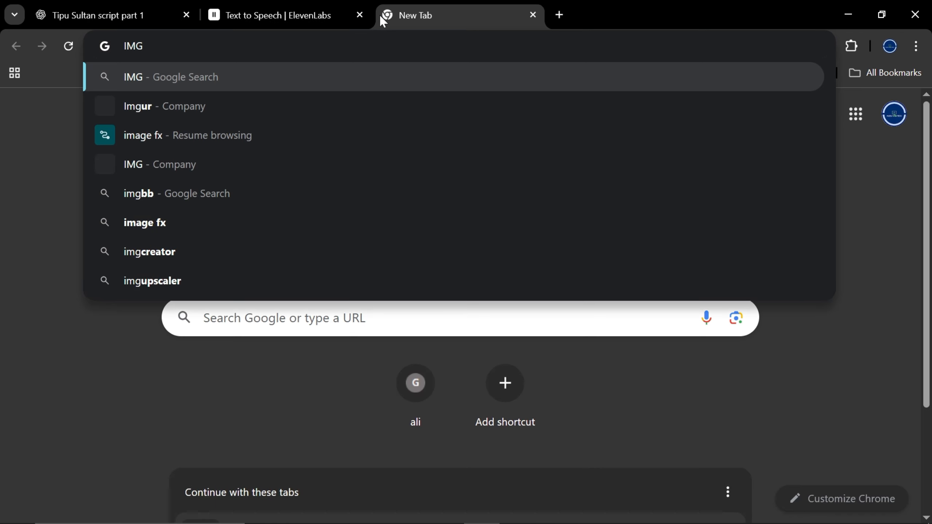
{"action": "key", "text": "BackSpace"}
{"action": "type", "text": "AGEFX"}
{"action": "key", "text": "Return"}
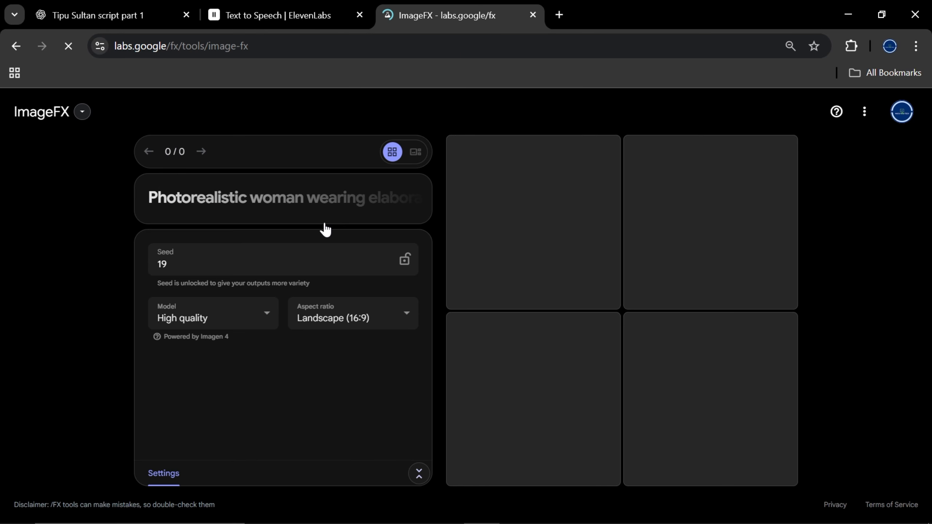
- Paste the copied Tipu Sultan character prompt into the ImageFX prompt box
{"action": "left_click", "coordinate": [290, 207]}
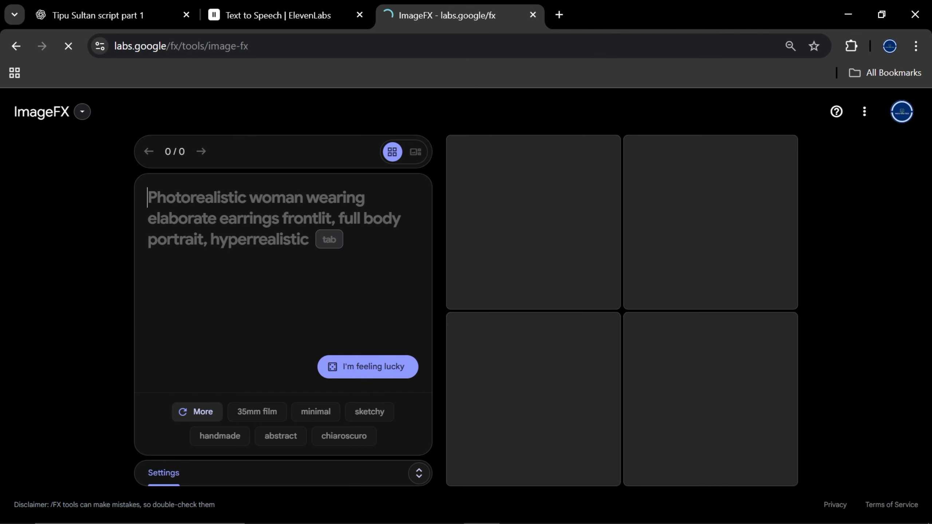
{"action": "key", "text": "ctrl+v"}
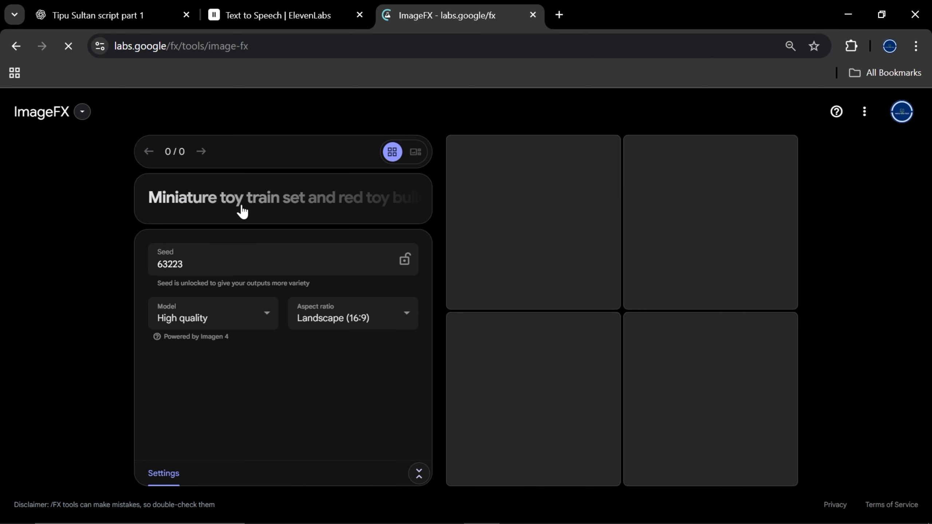
{"action": "left_click", "coordinate": [241, 210]}
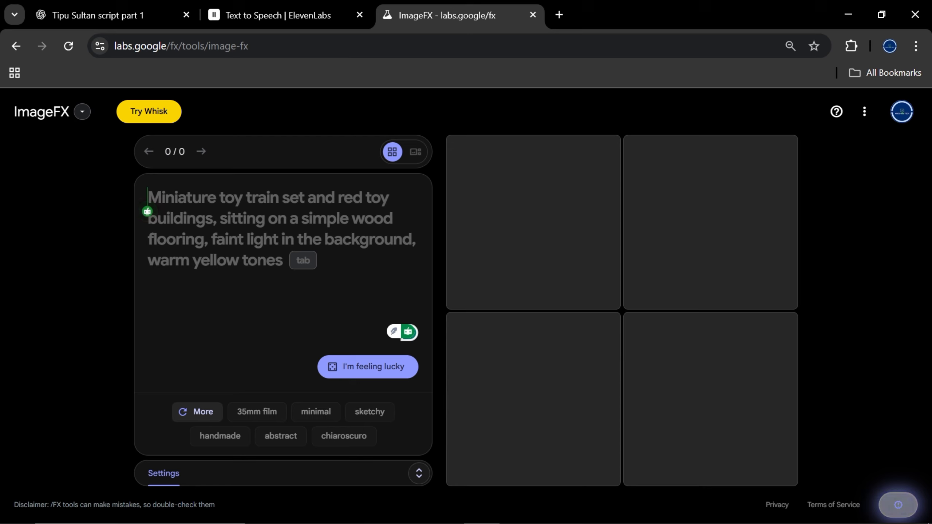
{"action": "key", "text": "ctrl+v"}
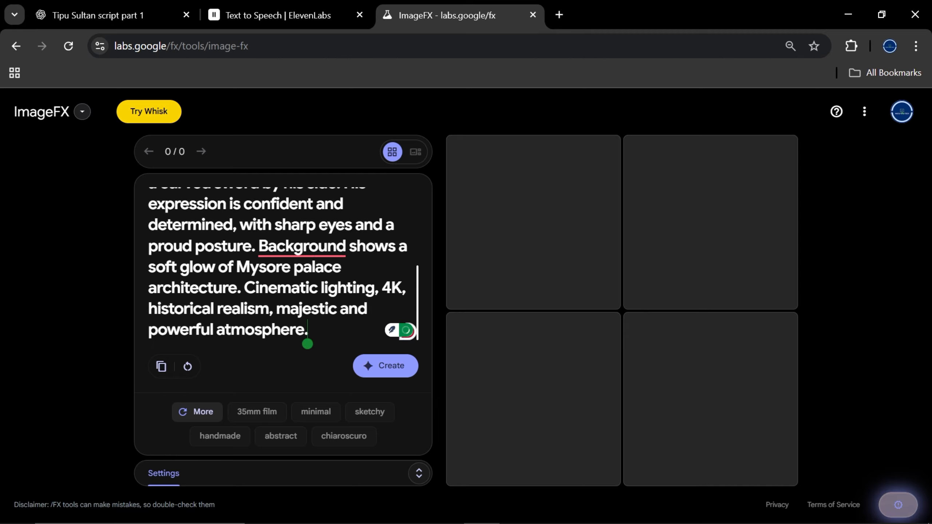
- Read through the pasted character prompt, checking the outfit, expression, posture and Mysore palace background descriptions
{"action": "left_click_drag", "start_coordinate": [408, 289], "coordinate": [399, 225]}
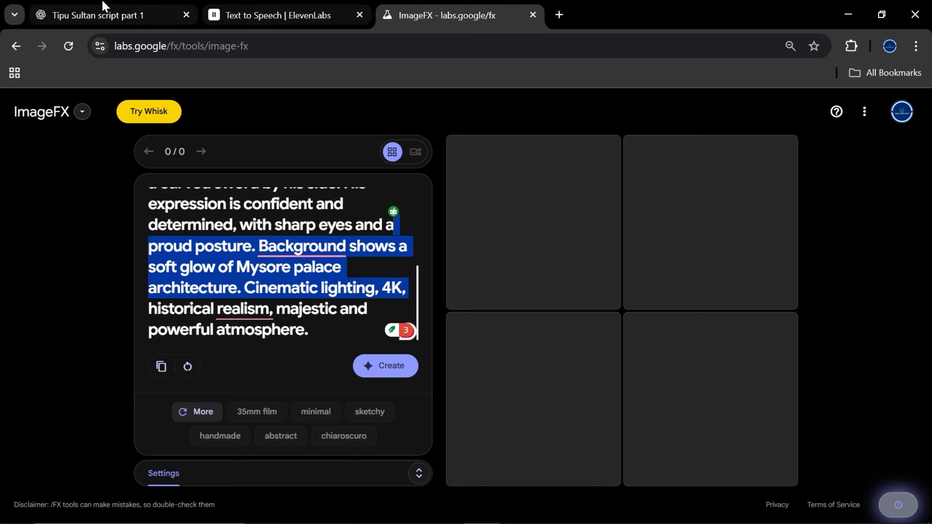
{"action": "scroll", "coordinate": [397, 223], "scroll_direction": "up", "scroll_amount": 5}
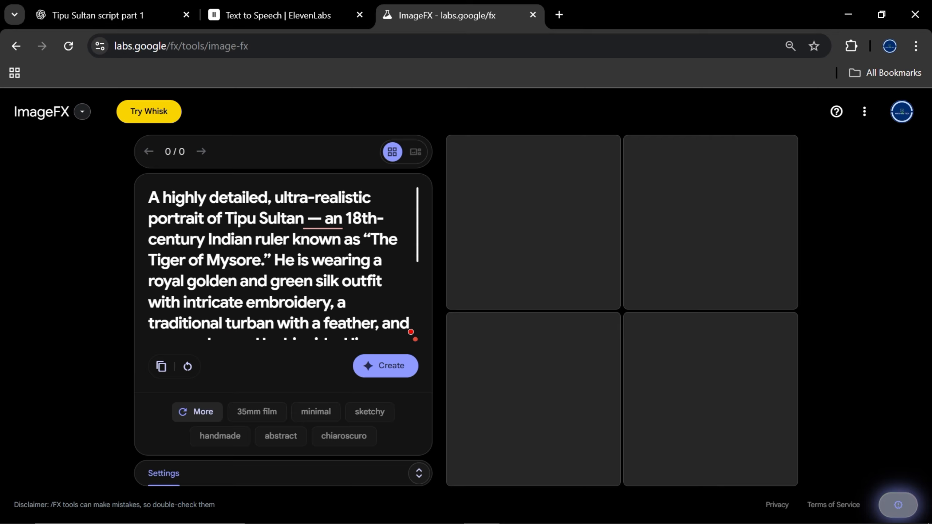
{"action": "left_click_drag", "start_coordinate": [383, 221], "coordinate": [384, 288]}
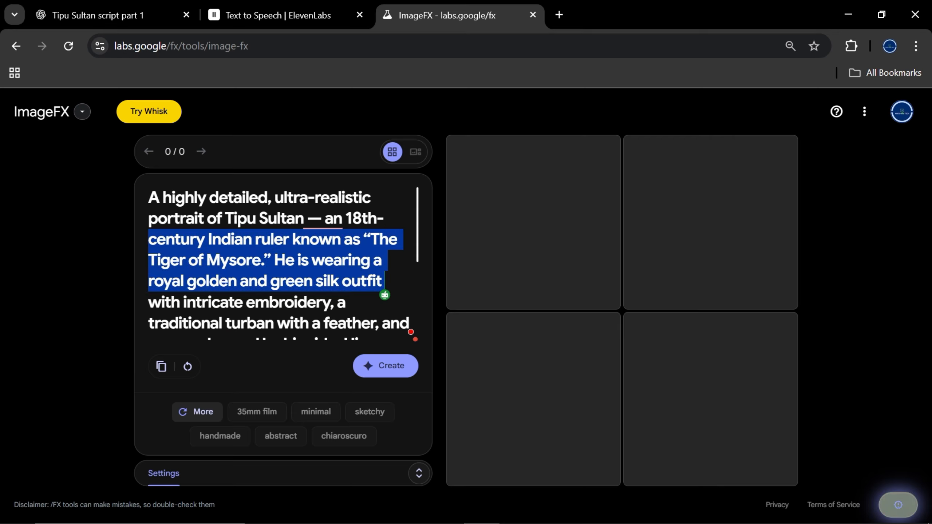
{"action": "scroll", "coordinate": [279, 265], "scroll_direction": "down", "scroll_amount": 5}
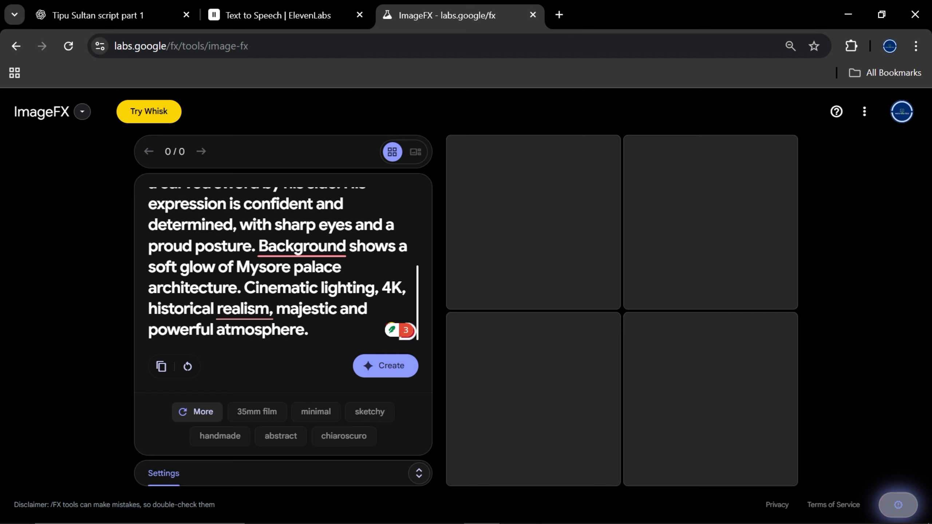
{"action": "left_click_drag", "start_coordinate": [341, 267], "coordinate": [147, 244]}
{"action": "left_click", "coordinate": [147, 235]}
{"action": "left_click", "coordinate": [397, 226]}
{"action": "left_click_drag", "start_coordinate": [341, 267], "coordinate": [148, 217]}
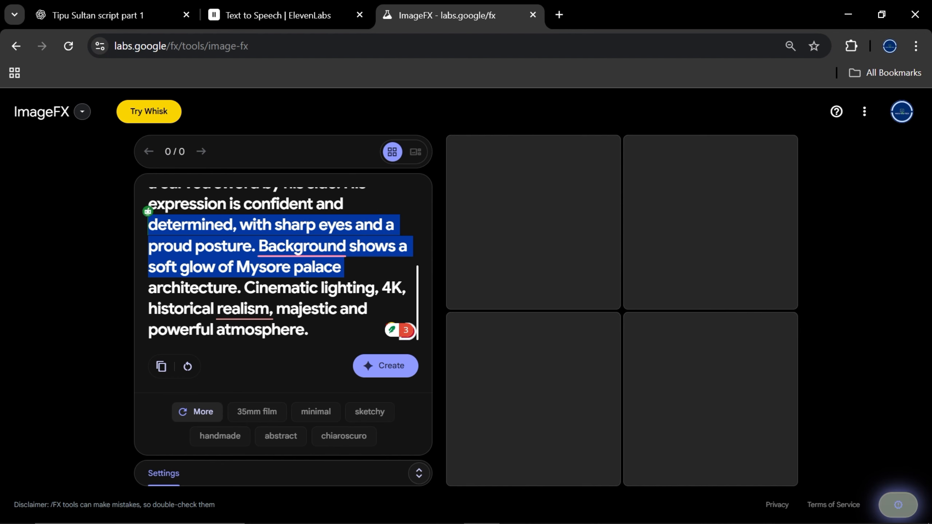
{"action": "left_click", "coordinate": [397, 225]}
{"action": "scroll", "coordinate": [396, 231], "scroll_direction": "up", "scroll_amount": 3}
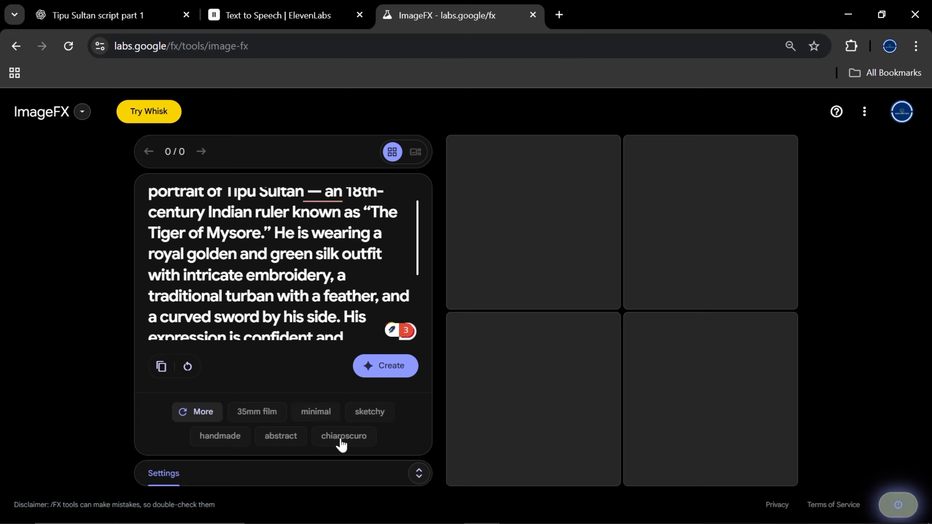
- Lock the seed, choose the Landscape (16:9) aspect ratio, and generate the Tipu Sultan portraits
{"action": "left_click", "coordinate": [414, 474]}
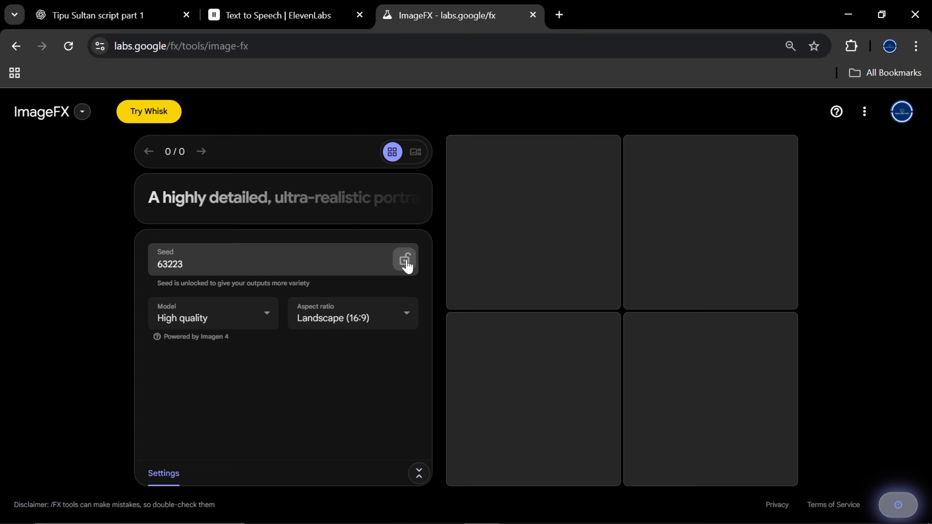
{"action": "left_click", "coordinate": [406, 262]}
{"action": "left_click", "coordinate": [366, 327]}
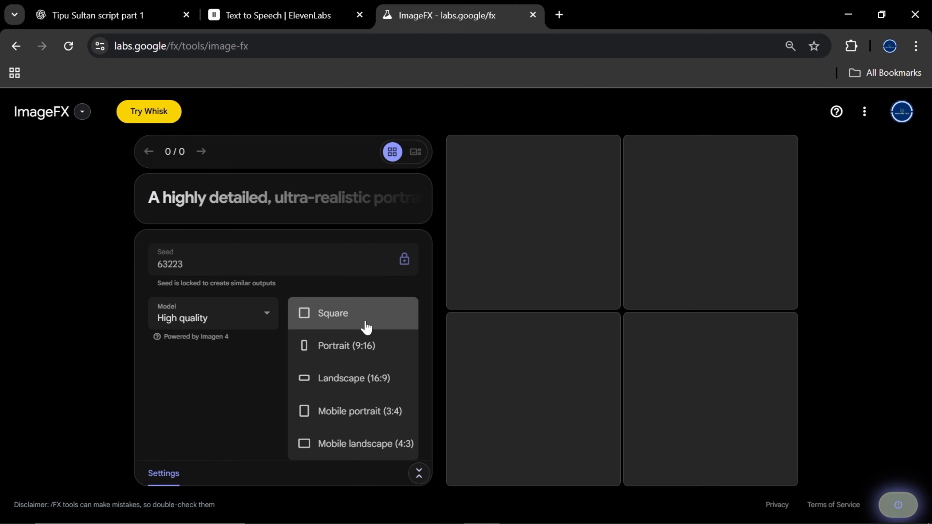
{"action": "left_click", "coordinate": [374, 389]}
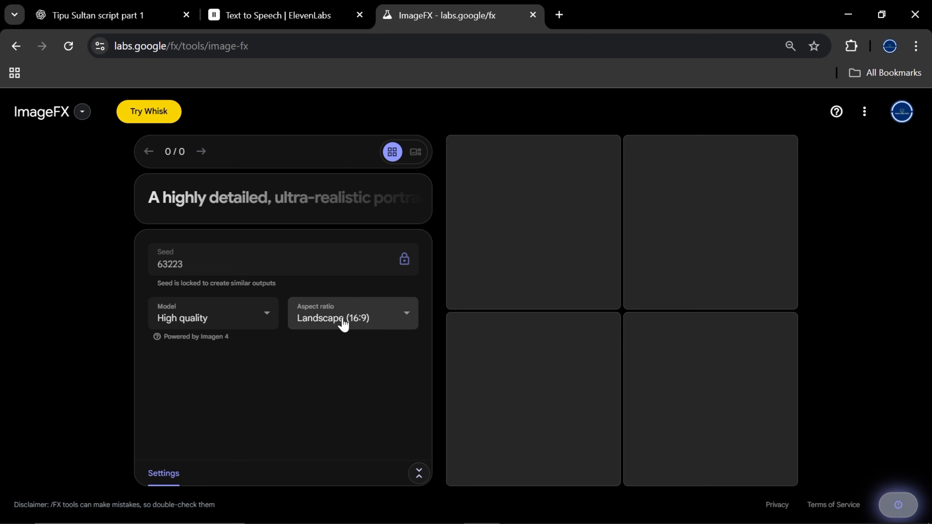
{"action": "left_click", "coordinate": [326, 202]}
{"action": "left_click", "coordinate": [381, 372]}
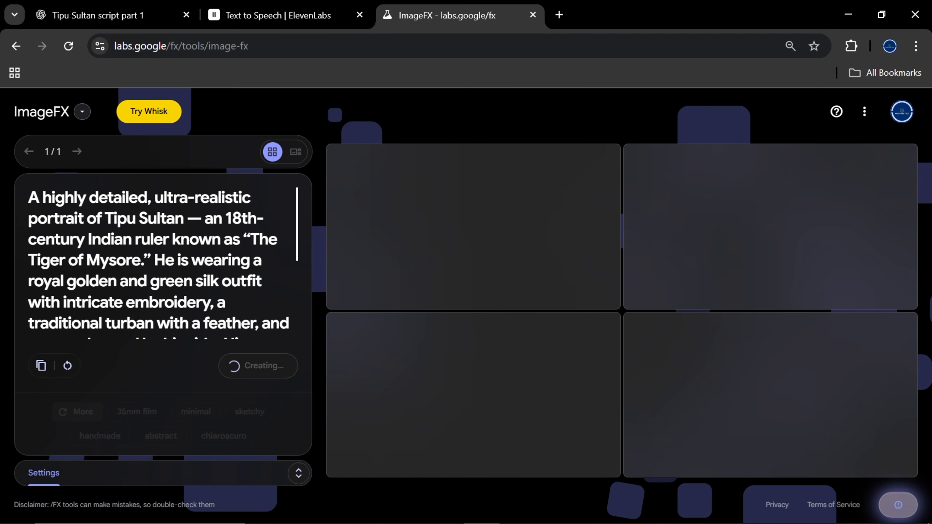
- Open Google Gemini in a new browser tab
{"action": "left_click", "coordinate": [560, 16]}
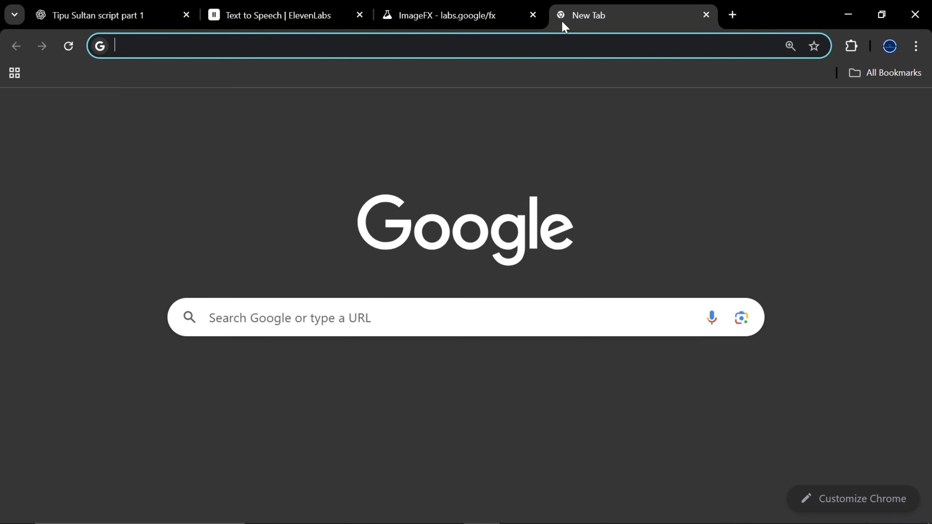
{"action": "type", "text": "GEM"}
{"action": "key", "text": "Return"}
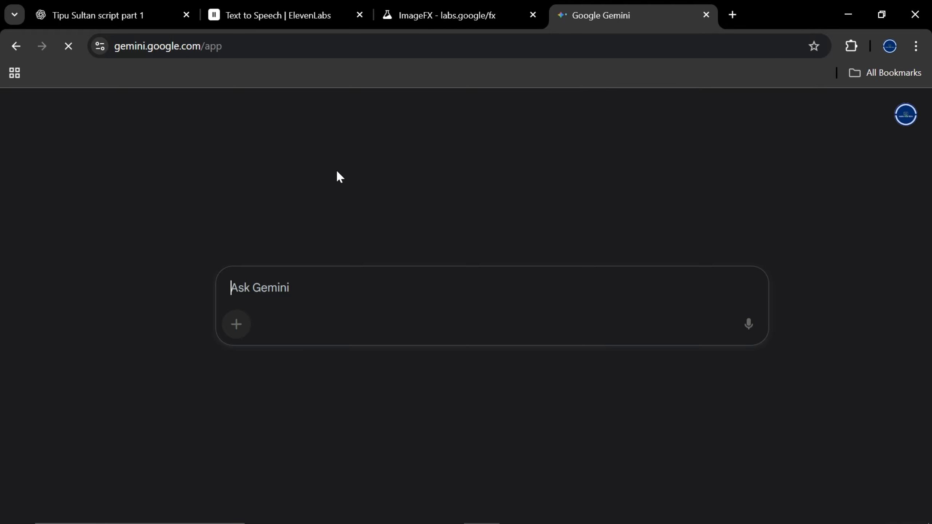
- Return to ImageFX, download the second portrait in the upper row, and show the file in its Downloads folder
{"action": "left_click", "coordinate": [441, 11]}
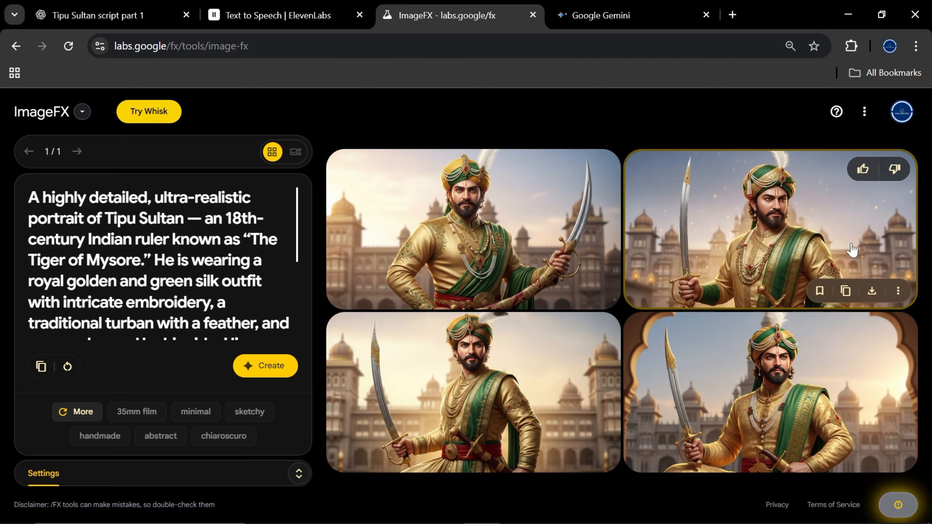
{"action": "left_click", "coordinate": [873, 293]}
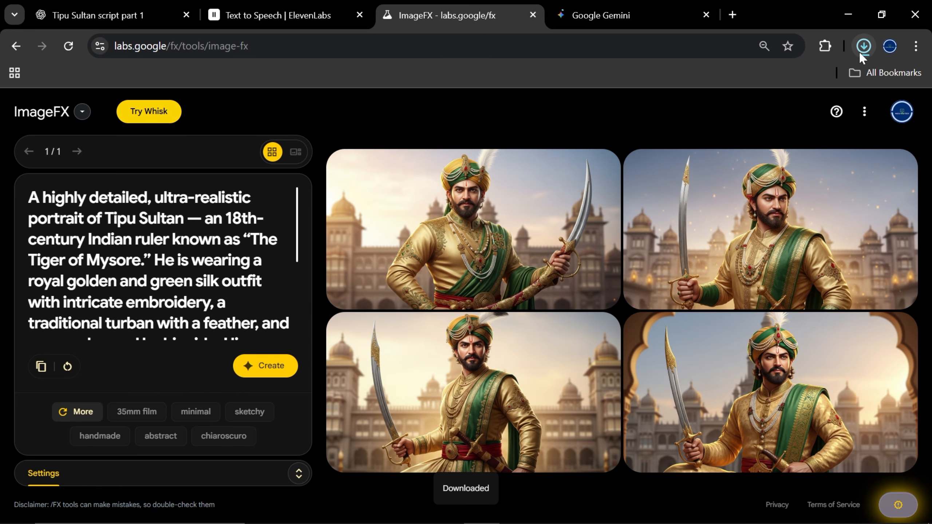
{"action": "left_click", "coordinate": [860, 54]}
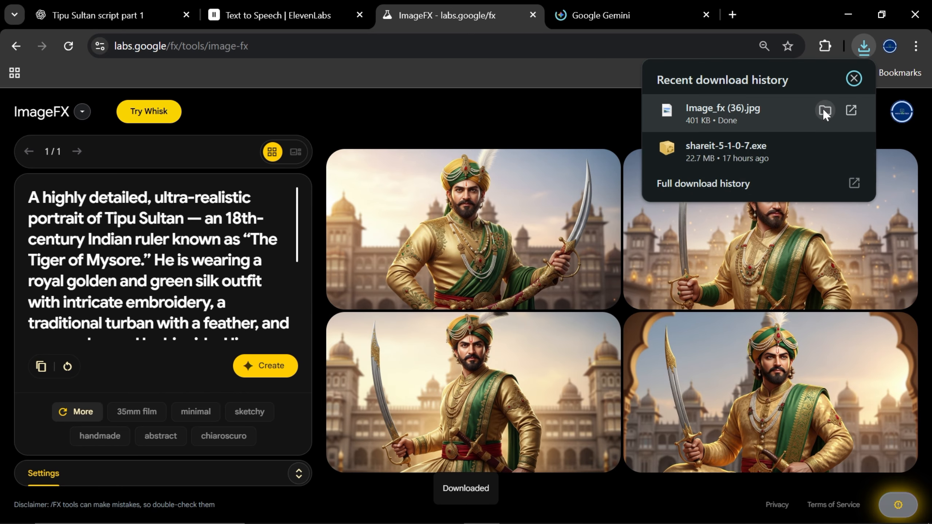
{"action": "left_click", "coordinate": [825, 111]}
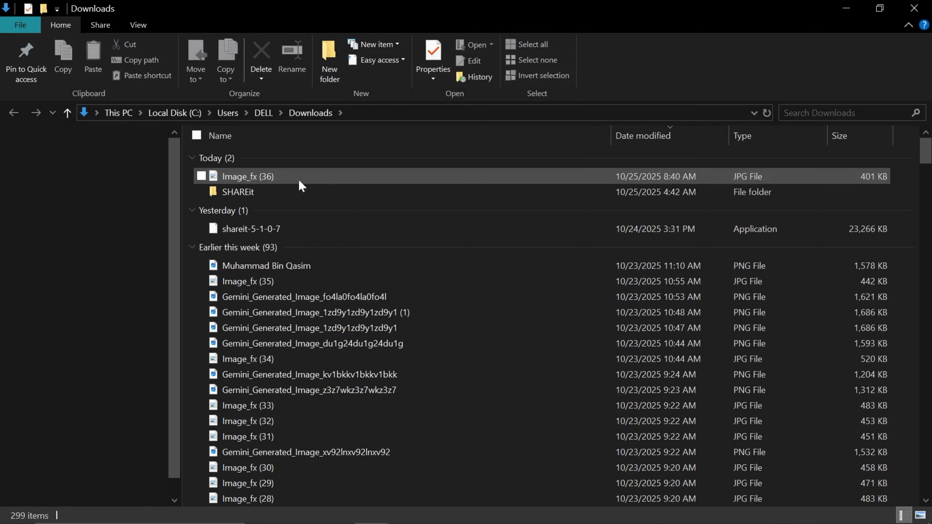
{"action": "left_click", "coordinate": [251, 180]}
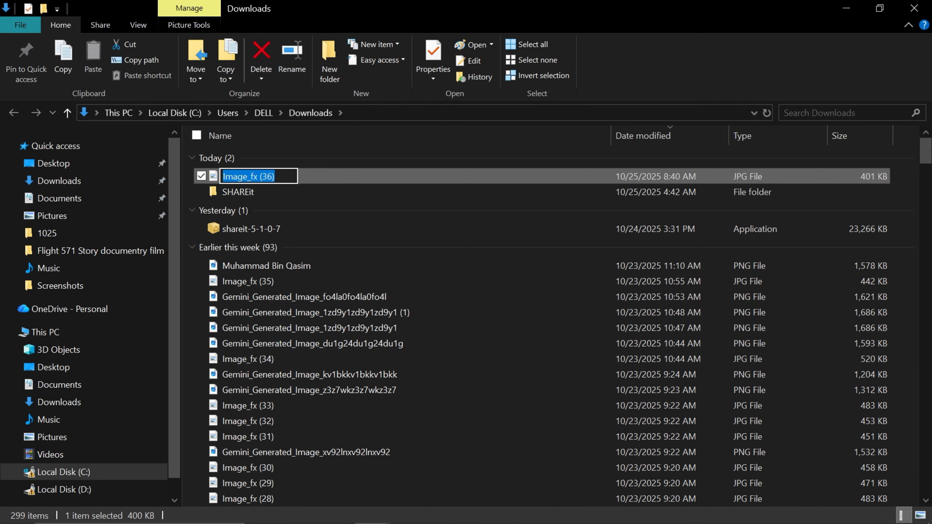
{"action": "type", "text": "TIPU SUL"}
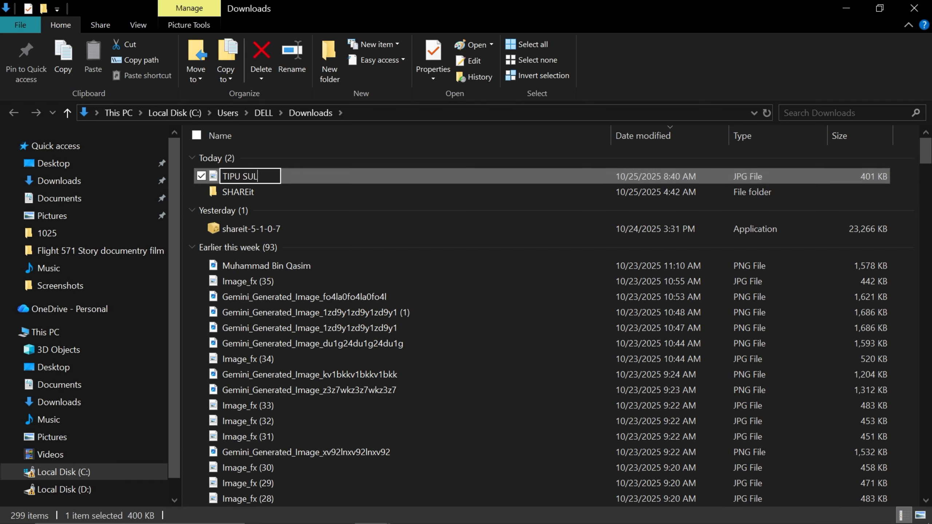
{"action": "type", "text": "TAN C"}
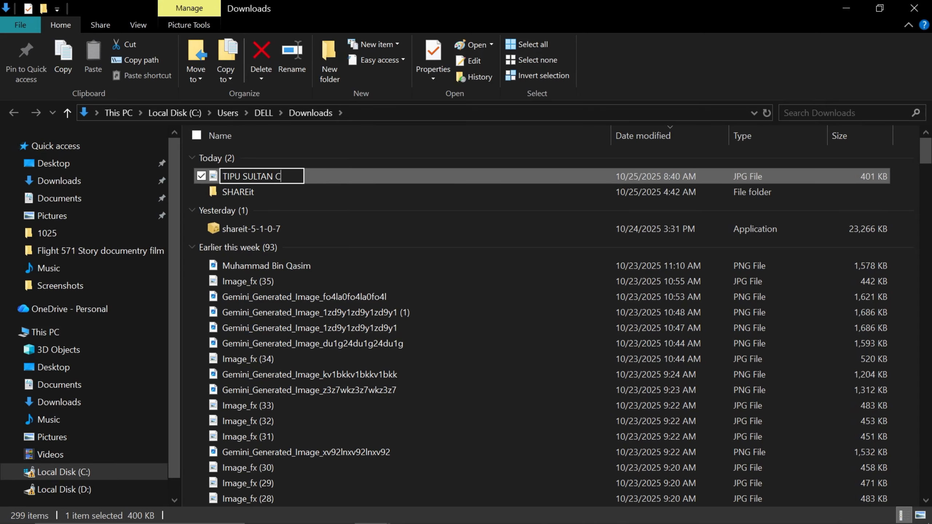
{"action": "type", "text": "H"}
{"action": "key", "text": "Return"}
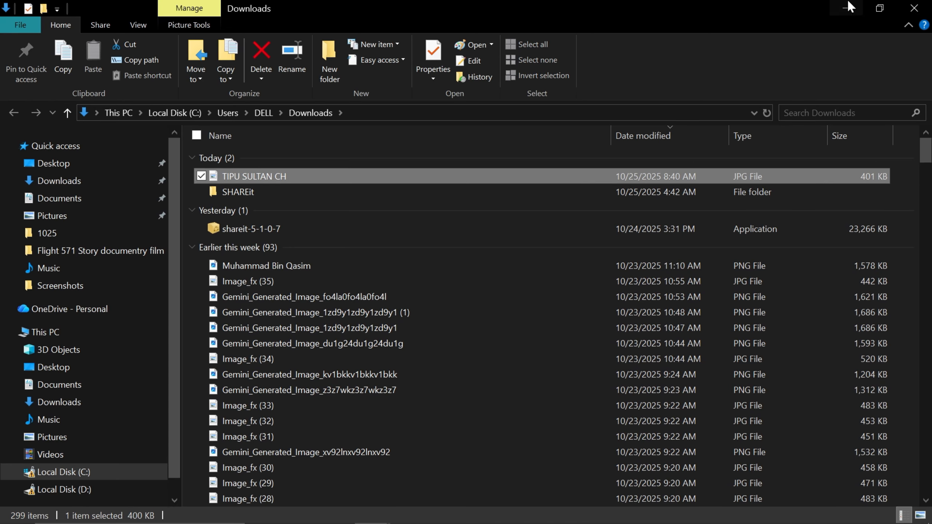
{"action": "left_click", "coordinate": [846, 17]}
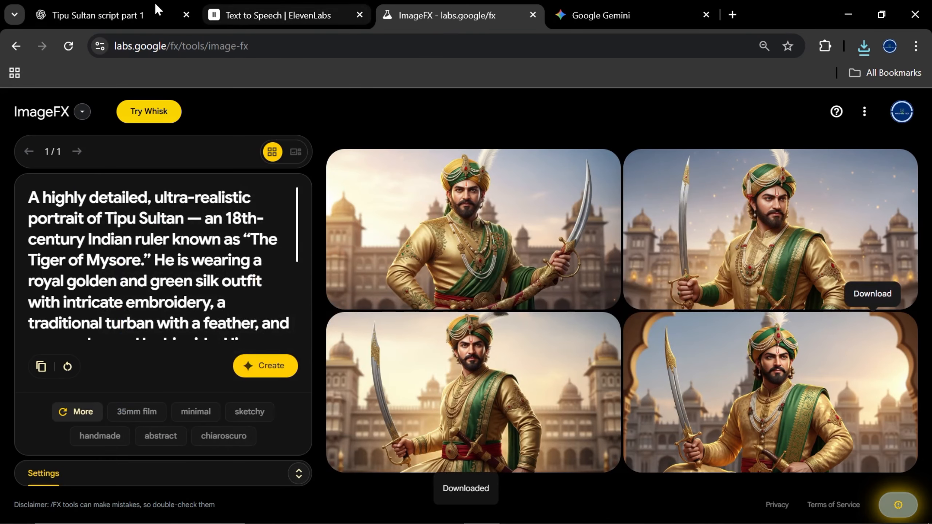
- Copy the full battlefield Image Prompt, starting "A dramatic cinematic scene showing Tipu Sultan", from the earlier ChatGPT reply
{"action": "left_click", "coordinate": [129, 7]}
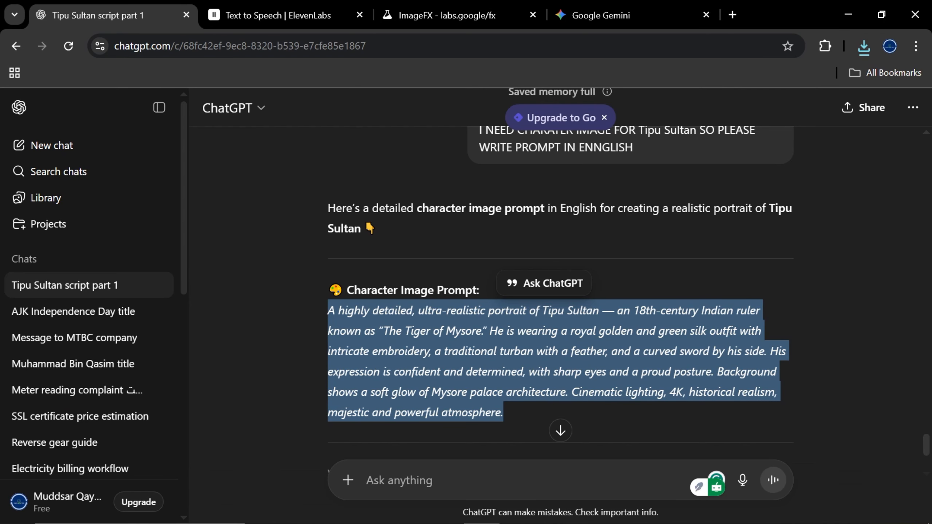
{"action": "scroll", "coordinate": [265, 190], "scroll_direction": "up", "scroll_amount": 5}
{"action": "scroll", "coordinate": [265, 190], "scroll_direction": "down", "scroll_amount": 9}
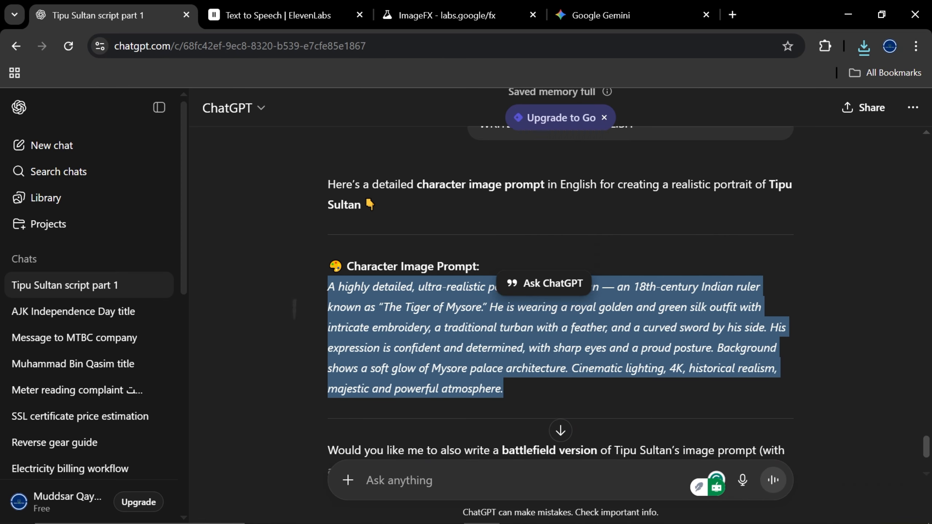
{"action": "scroll", "coordinate": [266, 190], "scroll_direction": "up", "scroll_amount": 15}
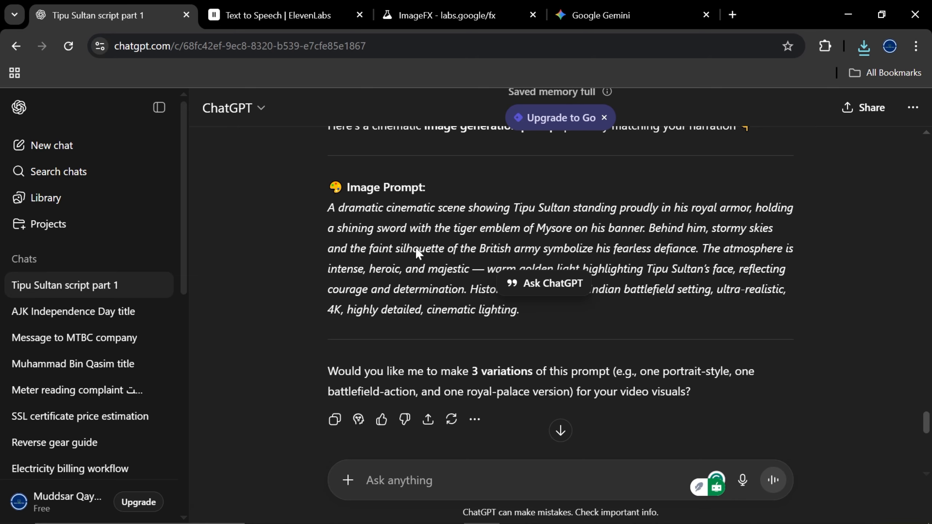
{"action": "triple_click", "coordinate": [417, 250]}
{"action": "key", "text": "ctrl+c"}
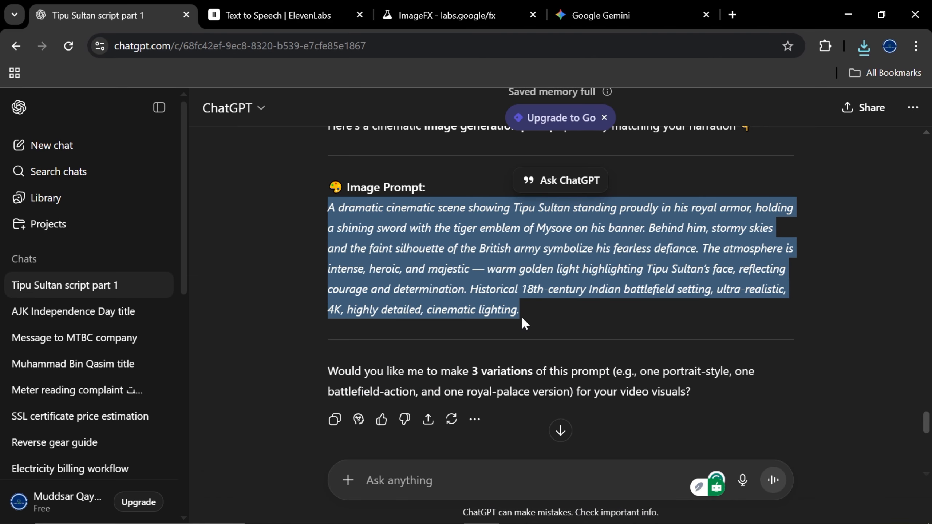
- Paste the copied scene prompt into Gemini's message box and attach the TIPU SULTAN CH image from Downloads
{"action": "left_click", "coordinate": [617, 5]}
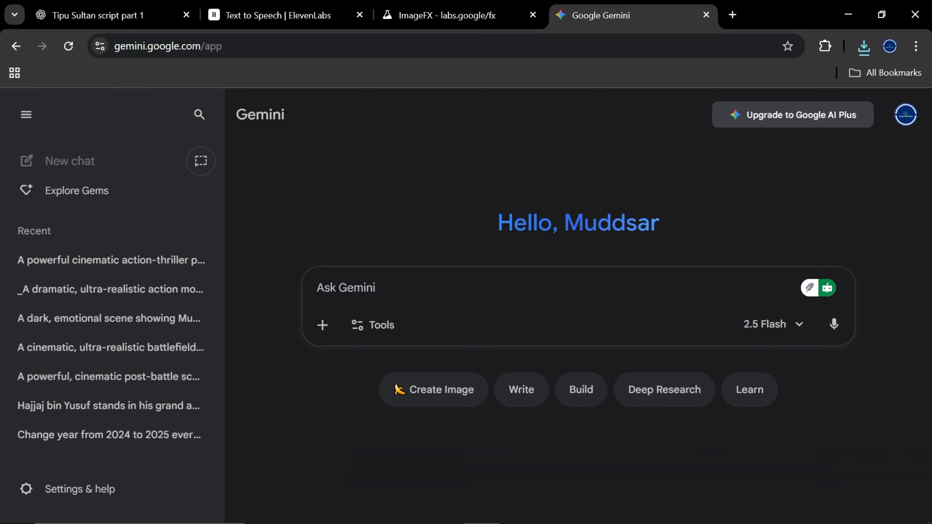
{"action": "key", "text": "ctrl+v"}
{"action": "left_click", "coordinate": [322, 369]}
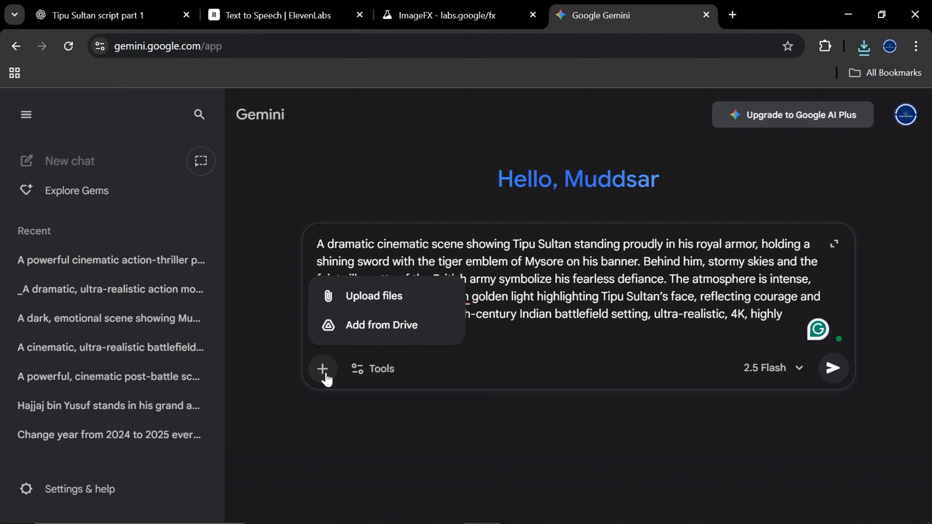
{"action": "left_click", "coordinate": [380, 299]}
{"action": "left_click", "coordinate": [283, 119]}
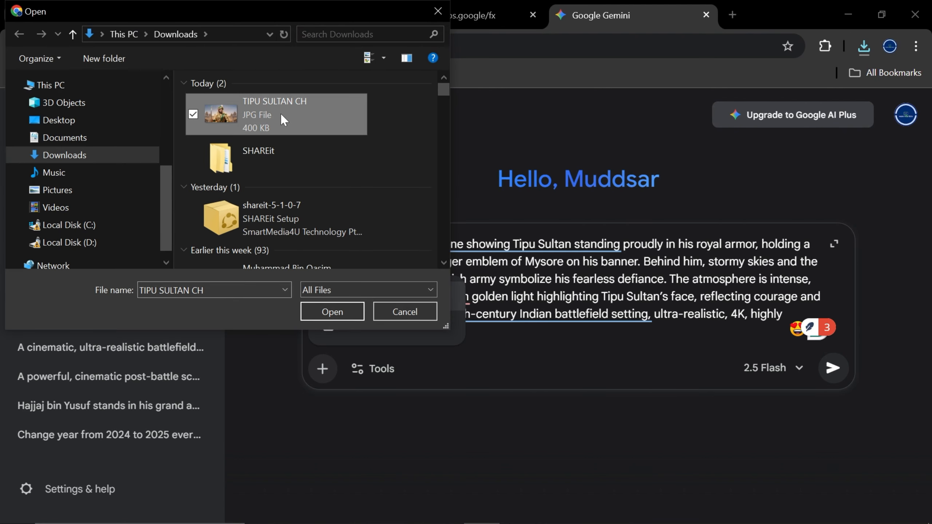
{"action": "left_click", "coordinate": [332, 312]}
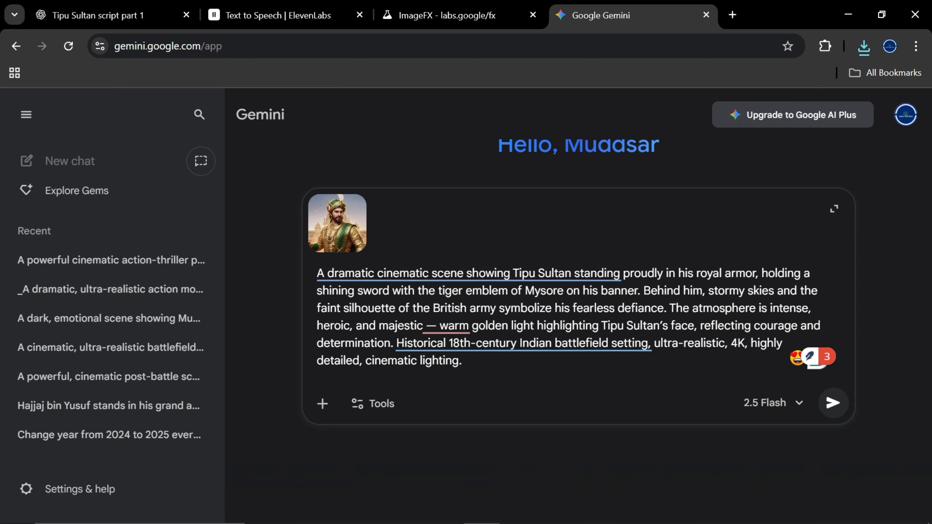
- Insert "(IMAGE ATTACHED)" after the first mention of Tipu Sultan in the Gemini scene prompt
{"action": "type", "text": "(IM)"}
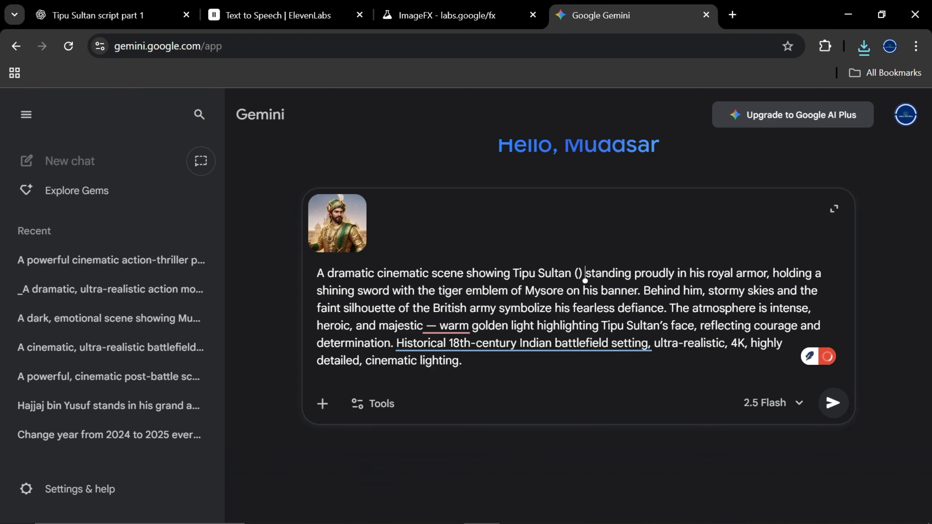
{"action": "left_click", "coordinate": [580, 274]}
{"action": "type", "text": "IMAGE ATTA"}
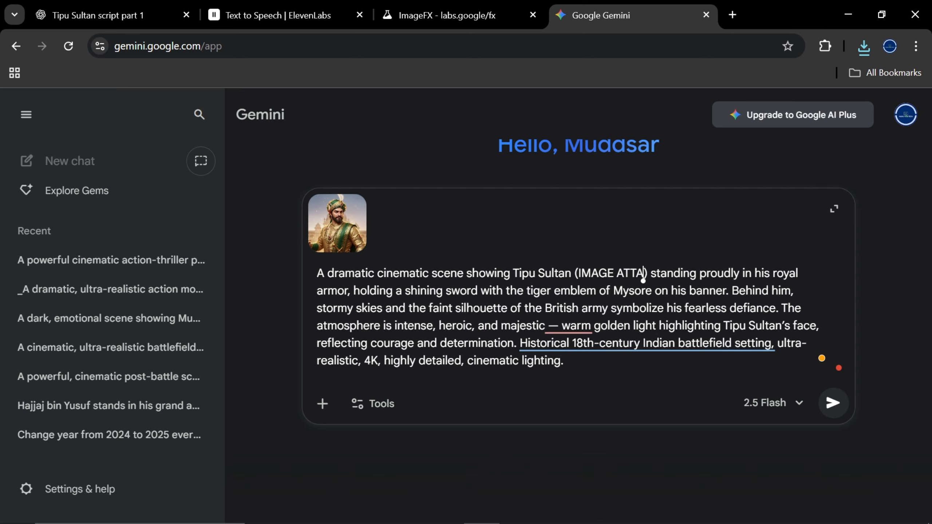
{"action": "type", "text": "CHED"}
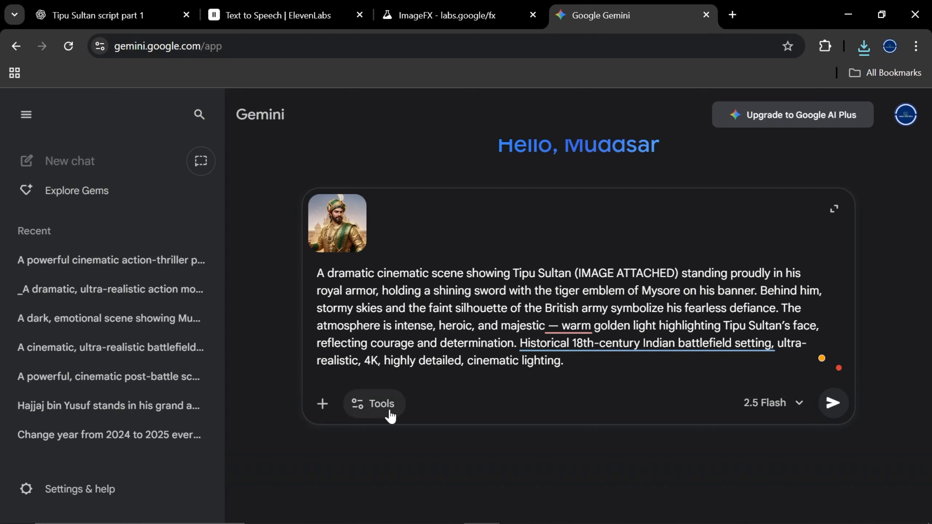
- Turn on Gemini's Image creation tool and submit the battlefield prompt with the attached portrait to generate the scene
{"action": "left_click", "coordinate": [390, 416]}
{"action": "left_click", "coordinate": [452, 462]}
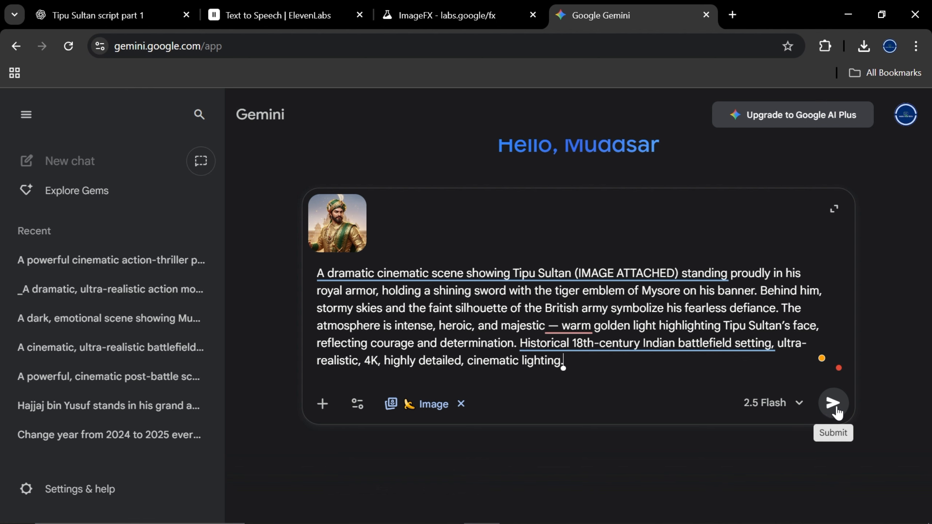
{"action": "left_click", "coordinate": [831, 410]}
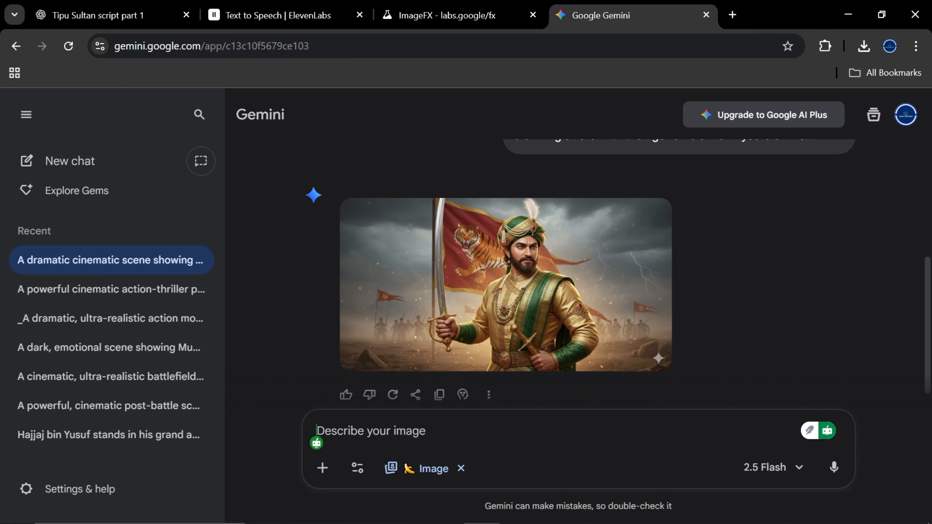
{"action": "mouse_move", "coordinate": [481, 304]}
{"action": "left_click", "coordinate": [839, 12]}
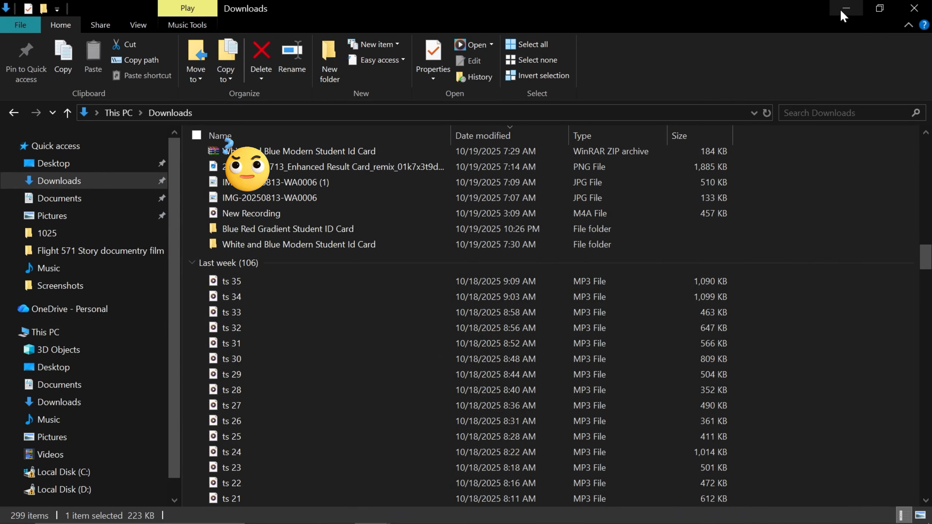
{"action": "left_click", "coordinate": [841, 11]}
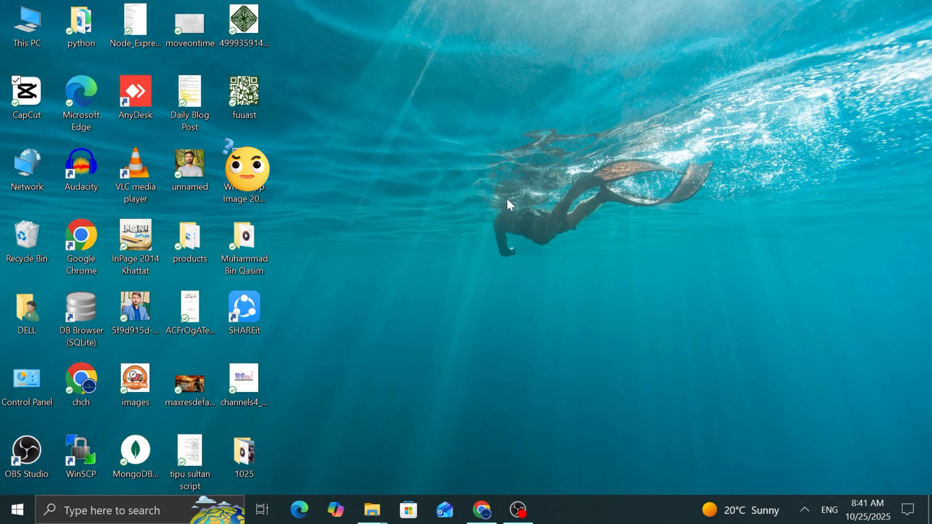
{"action": "left_click", "coordinate": [491, 520]}
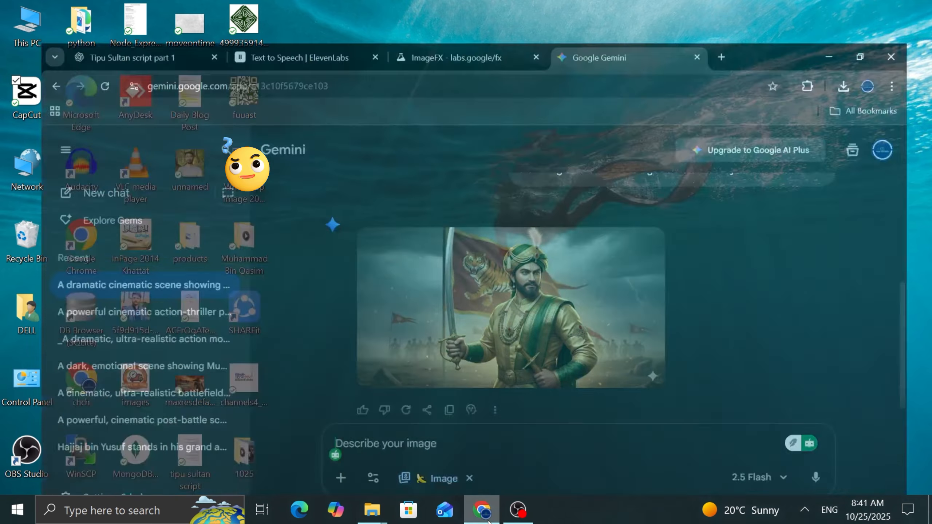